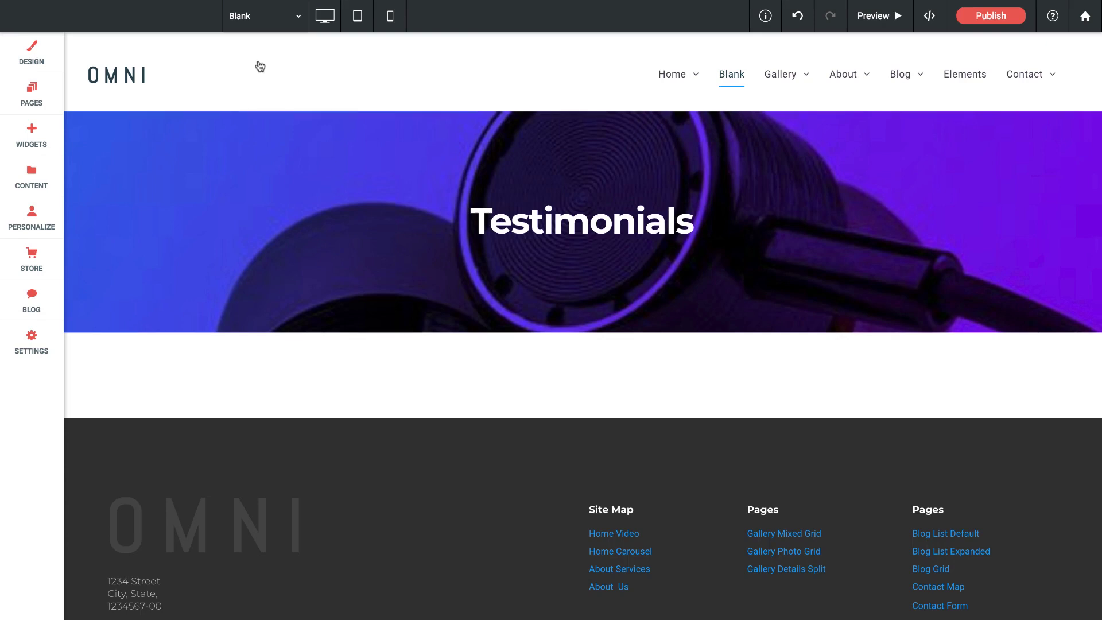
# - Drag an Image Slider widget into a new row under the Testimonials banner
pyautogui.click(35, 145)
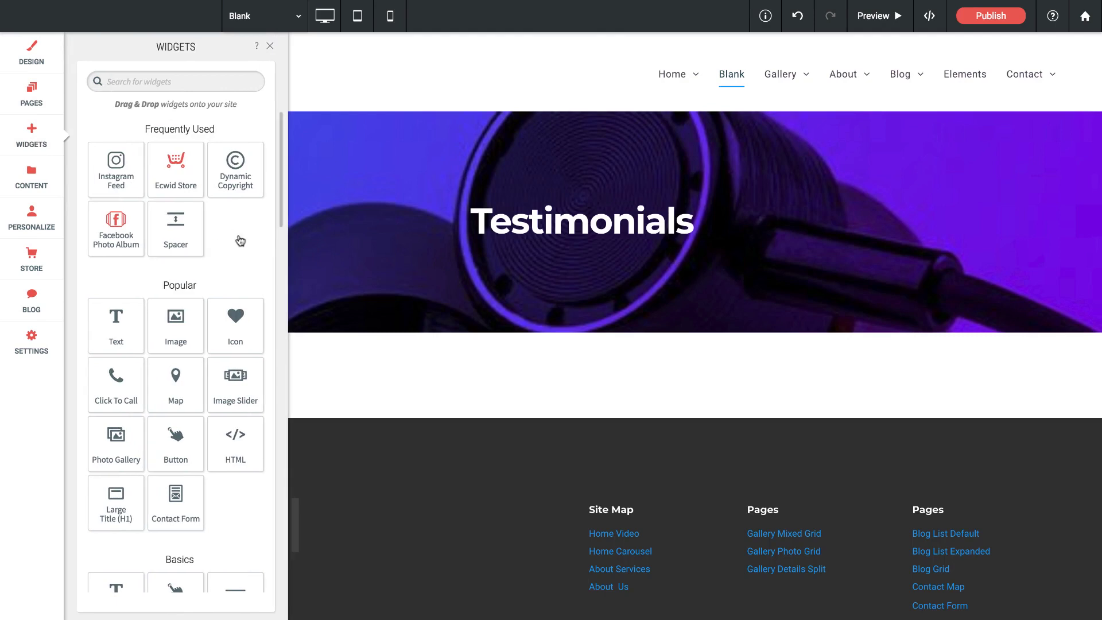
pyautogui.scroll(-3, 239, 240)
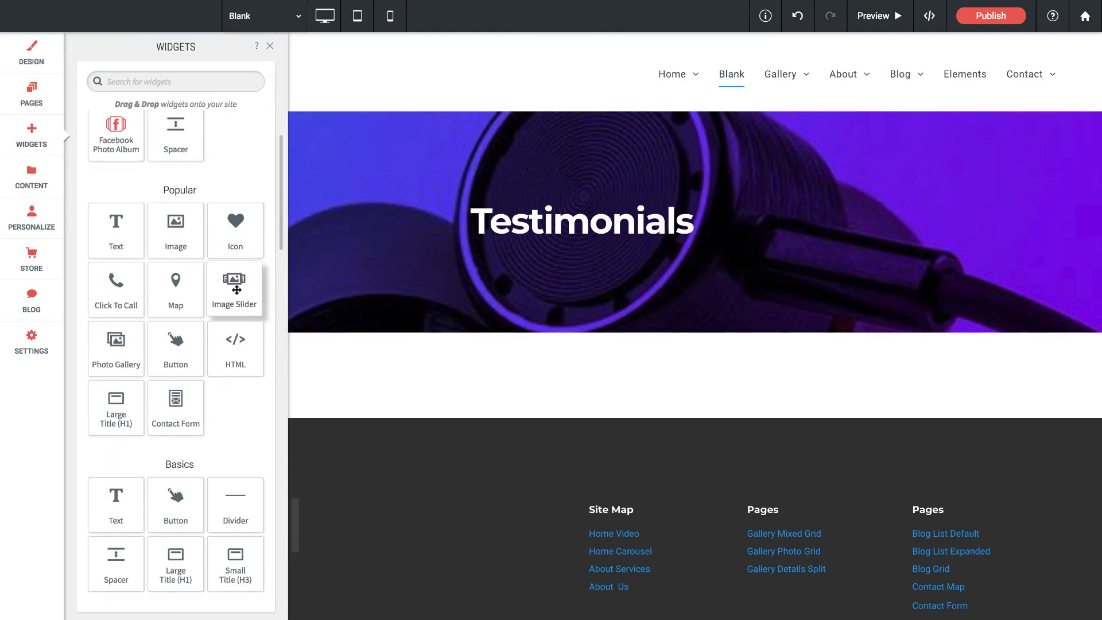
pyautogui.moveTo(236, 289); pyautogui.dragTo(587, 380)
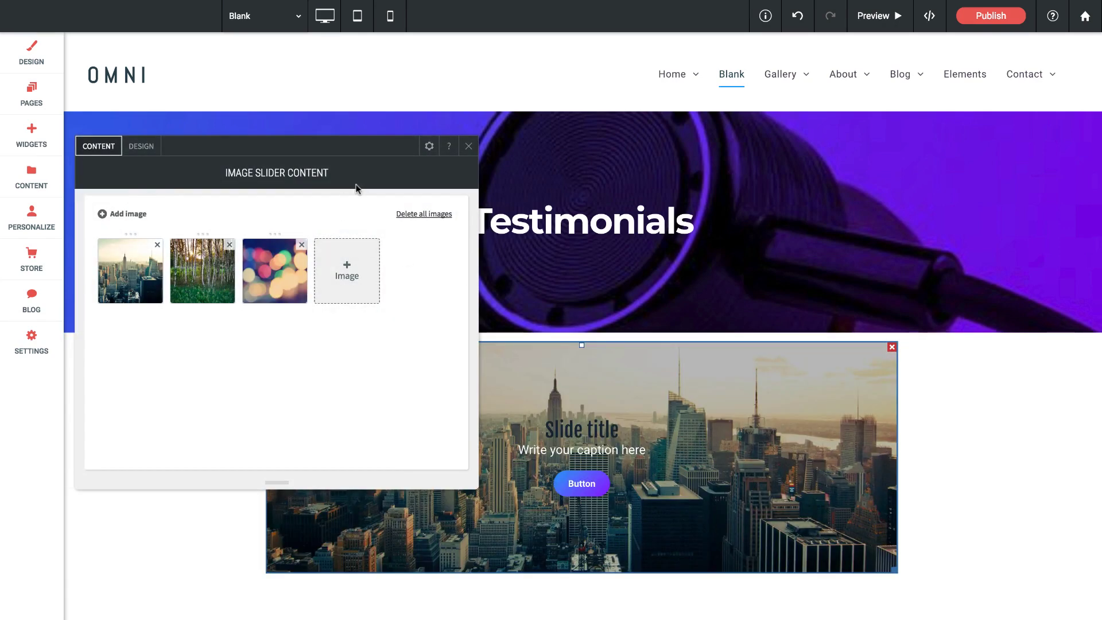
# - Delete the slider's three sample images, leaving empty slots
pyautogui.click(301, 245)
pyautogui.click(231, 245)
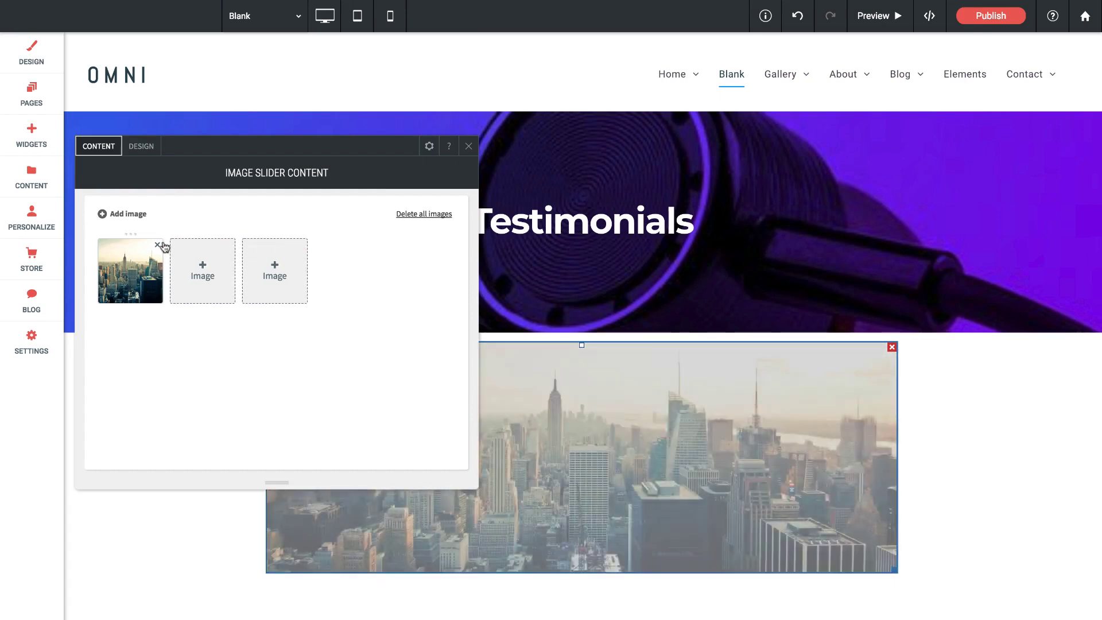
pyautogui.click(157, 245)
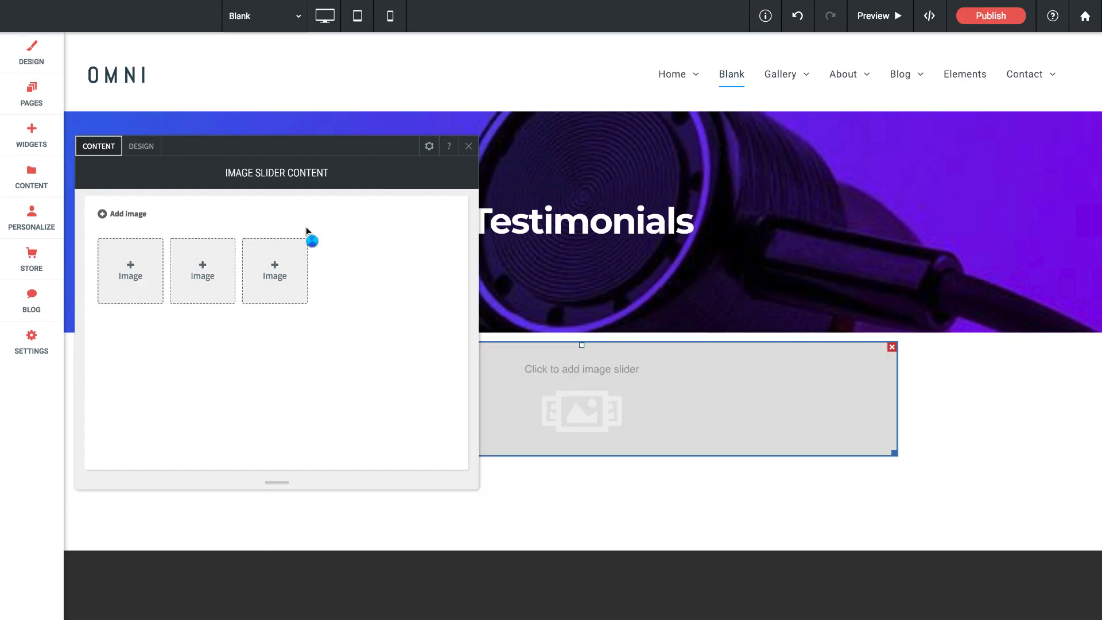
# - Bring up the plain white image in Photoshop and show blank.png (1000 × 300) in the demo folder
pyautogui.moveTo(416, 597)
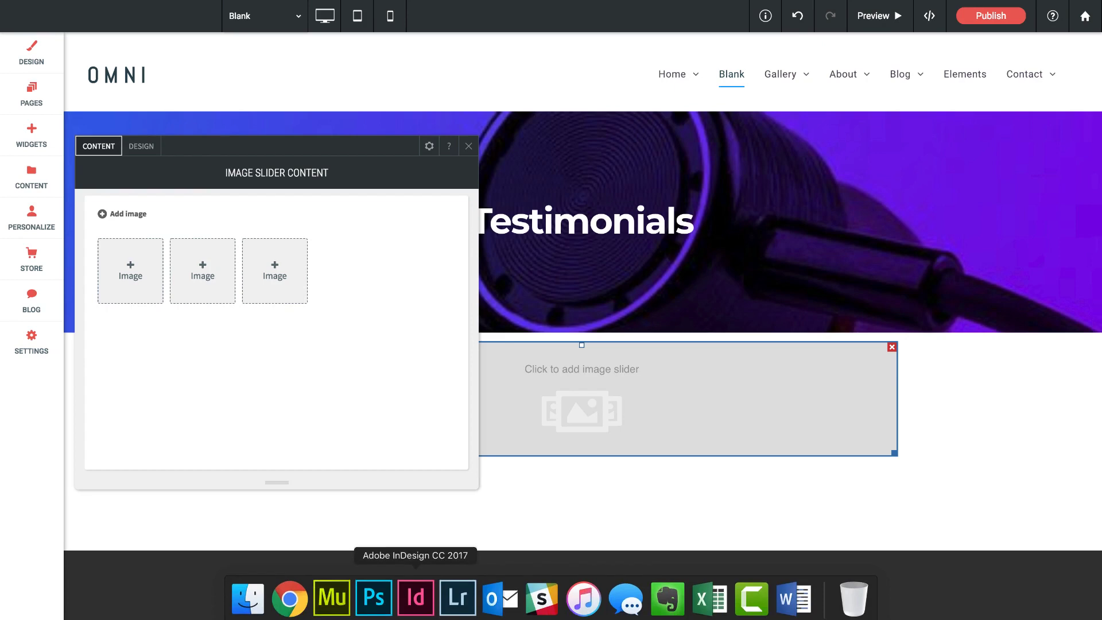
pyautogui.click(374, 597)
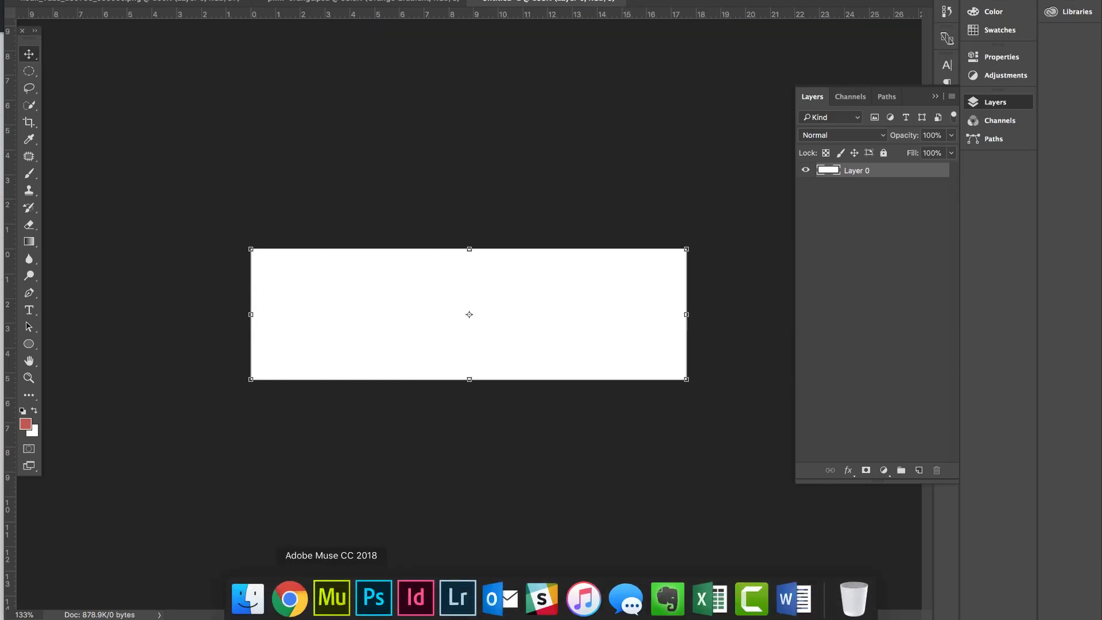
pyautogui.click(247, 596)
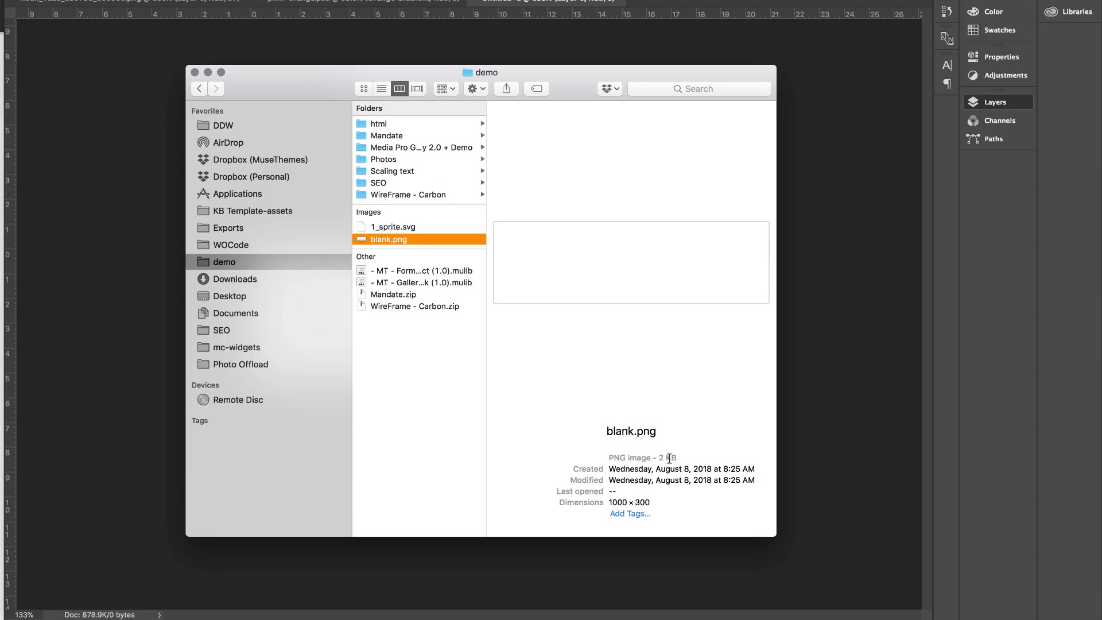
# - Upload blank.png to the site images and set it as the first slide's image
pyautogui.click(145, 268)
pyautogui.moveTo(248, 602)
pyautogui.click(290, 600)
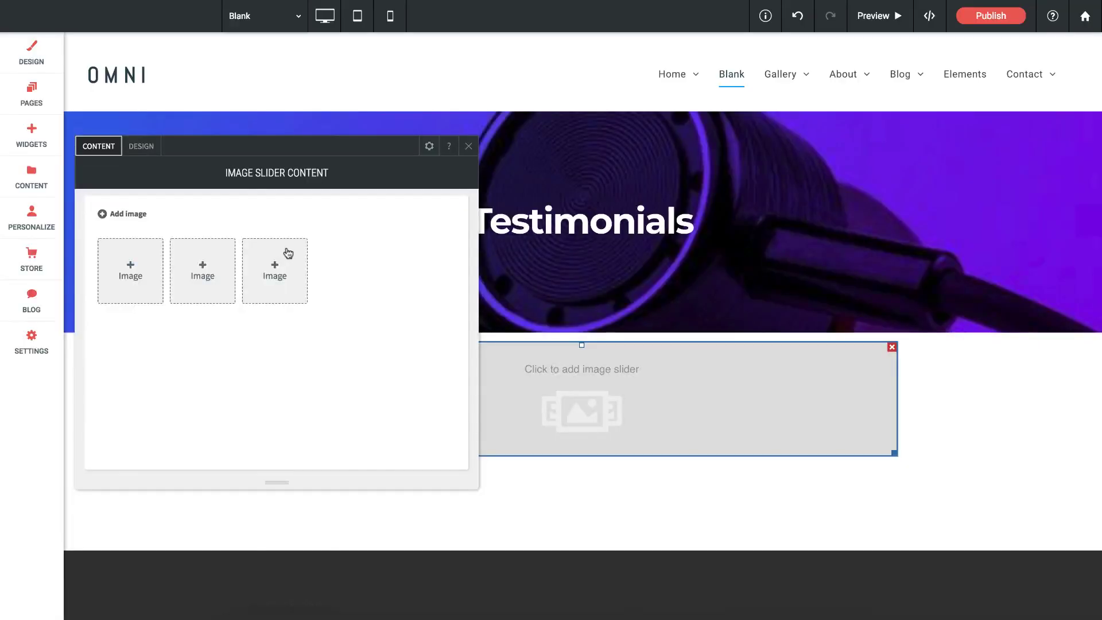
pyautogui.click(136, 275)
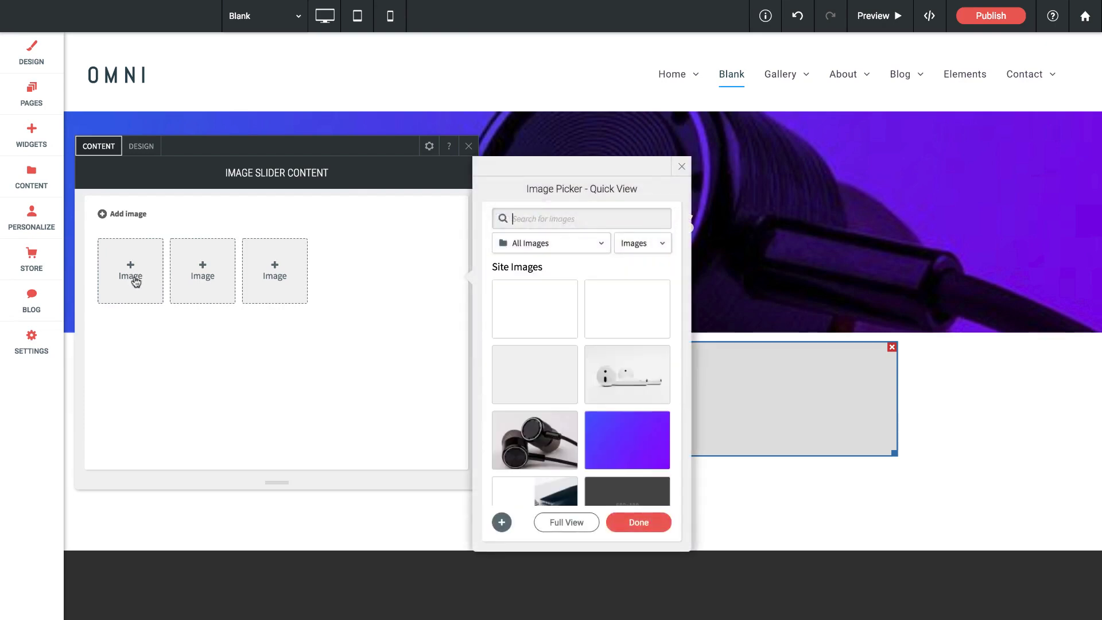
pyautogui.click(502, 522)
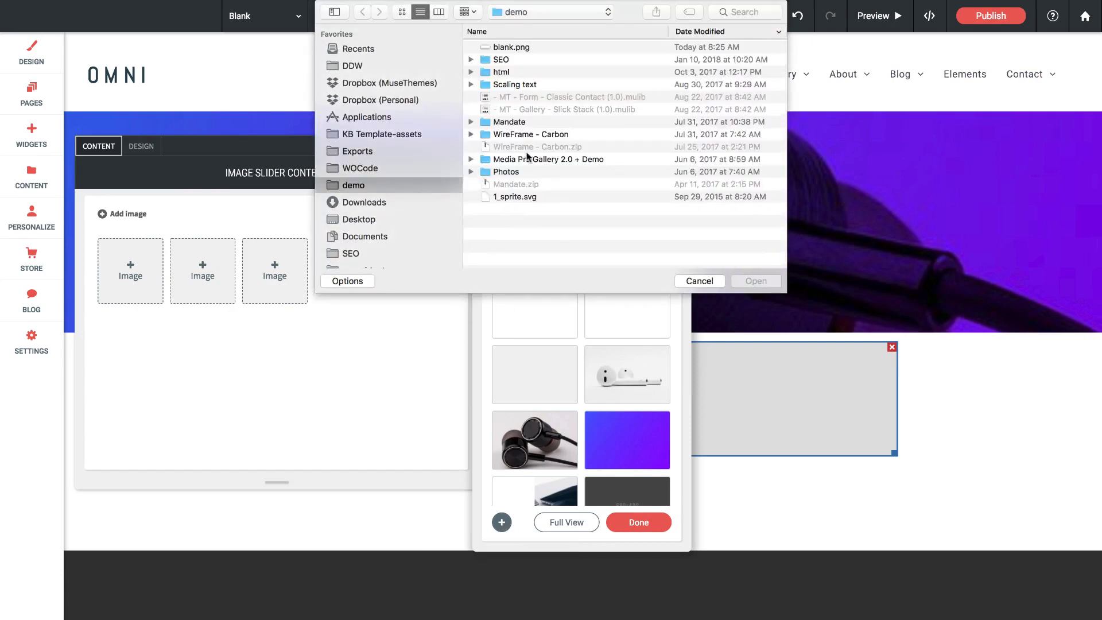
pyautogui.click(514, 47)
pyautogui.click(754, 281)
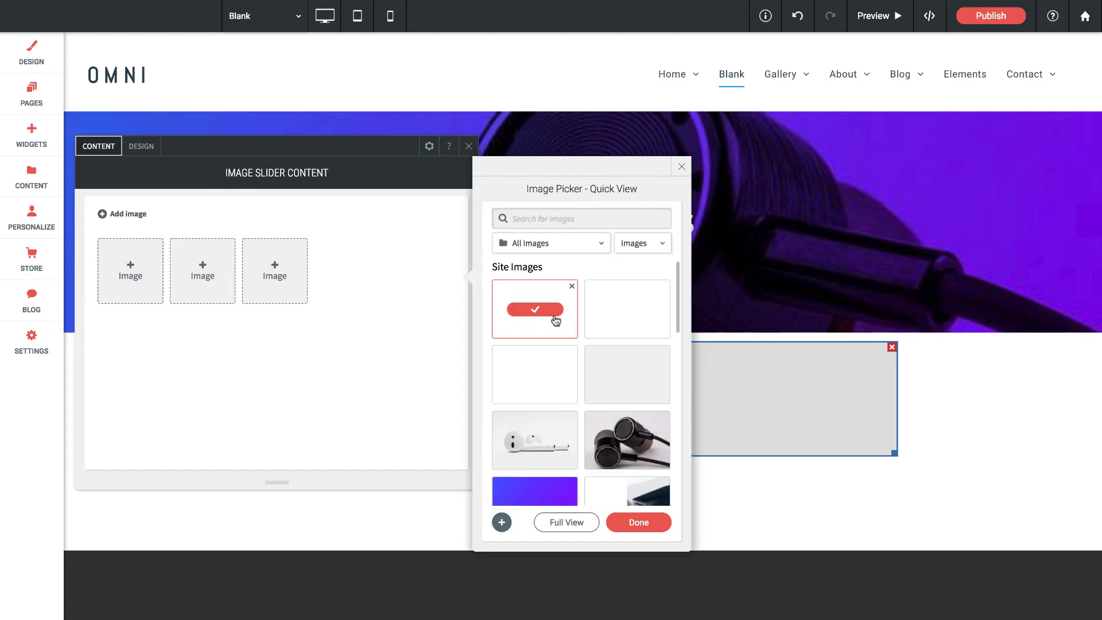
pyautogui.click(638, 521)
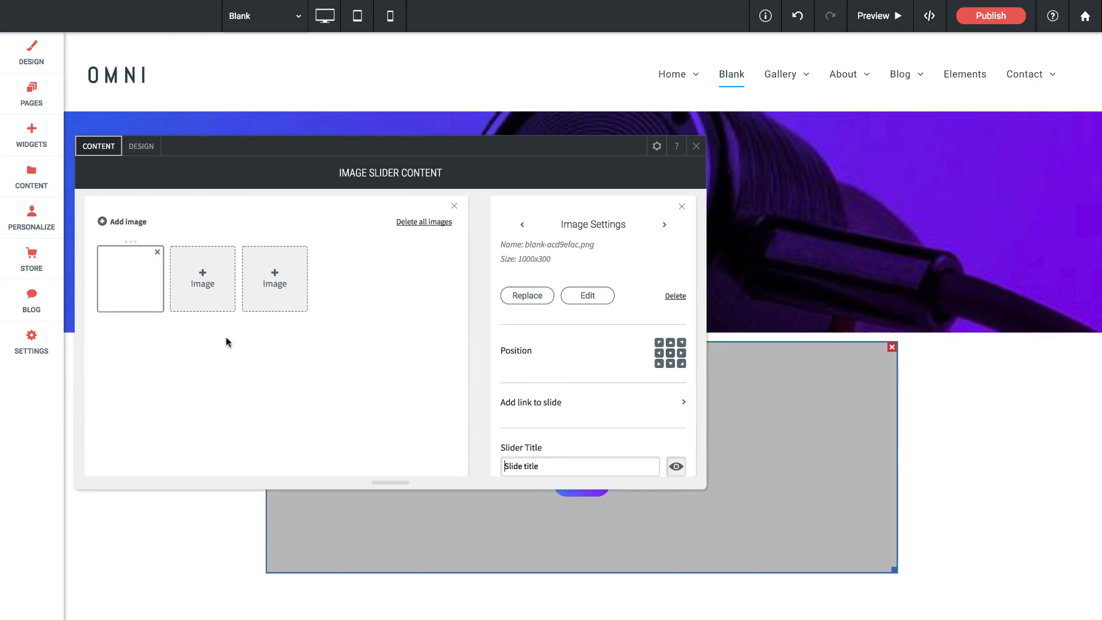
# - Use the uploaded blank image for the second and third slides too
pyautogui.click(203, 283)
pyautogui.click(529, 310)
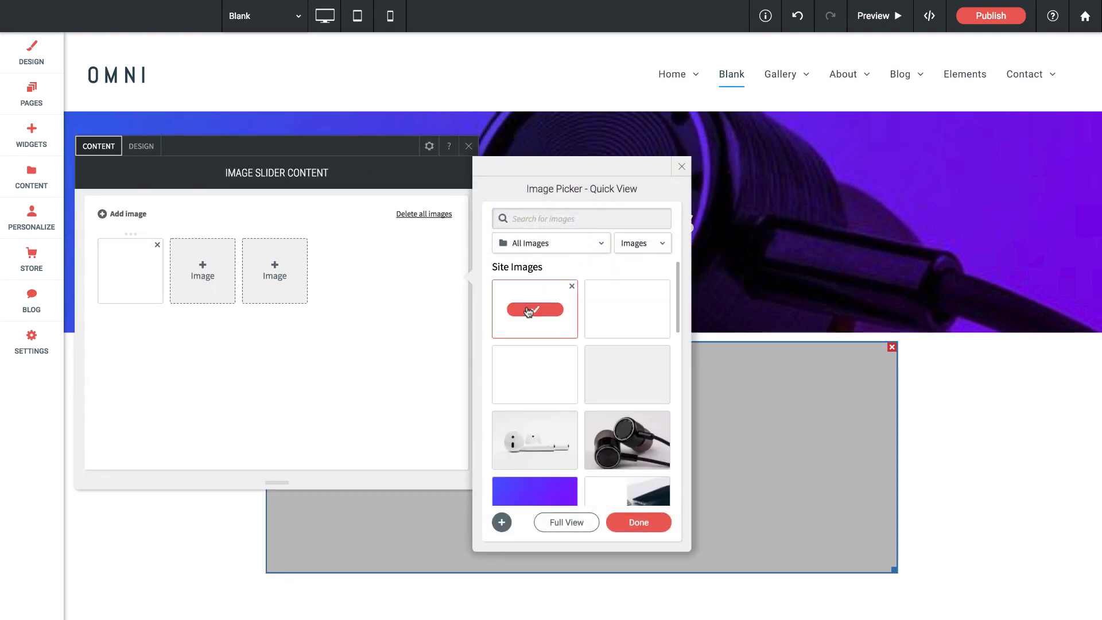
pyautogui.click(627, 523)
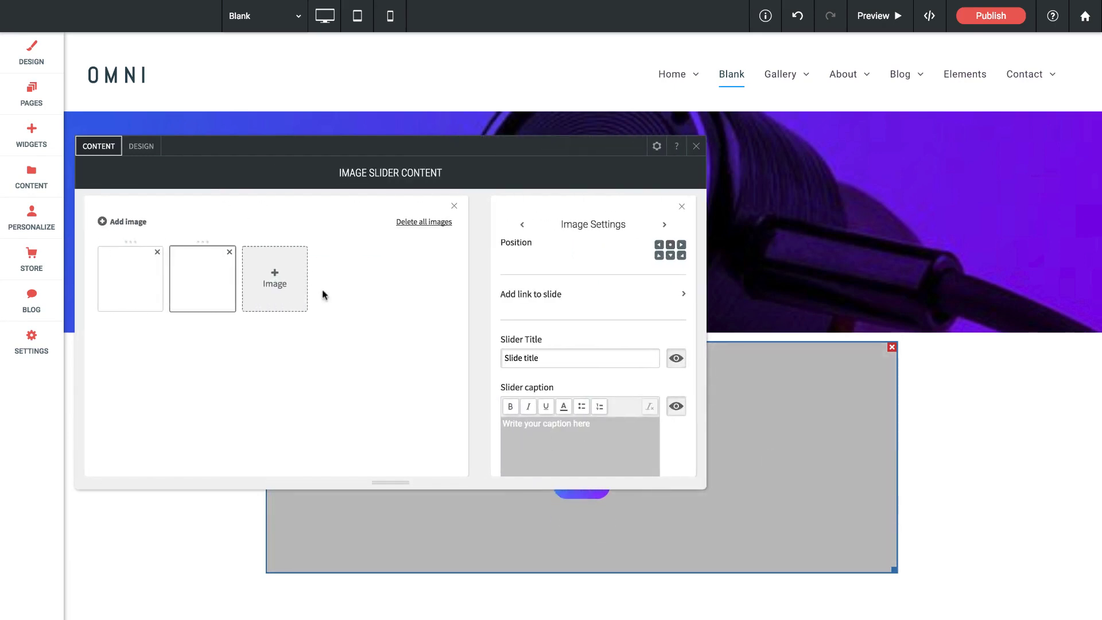
pyautogui.click(268, 284)
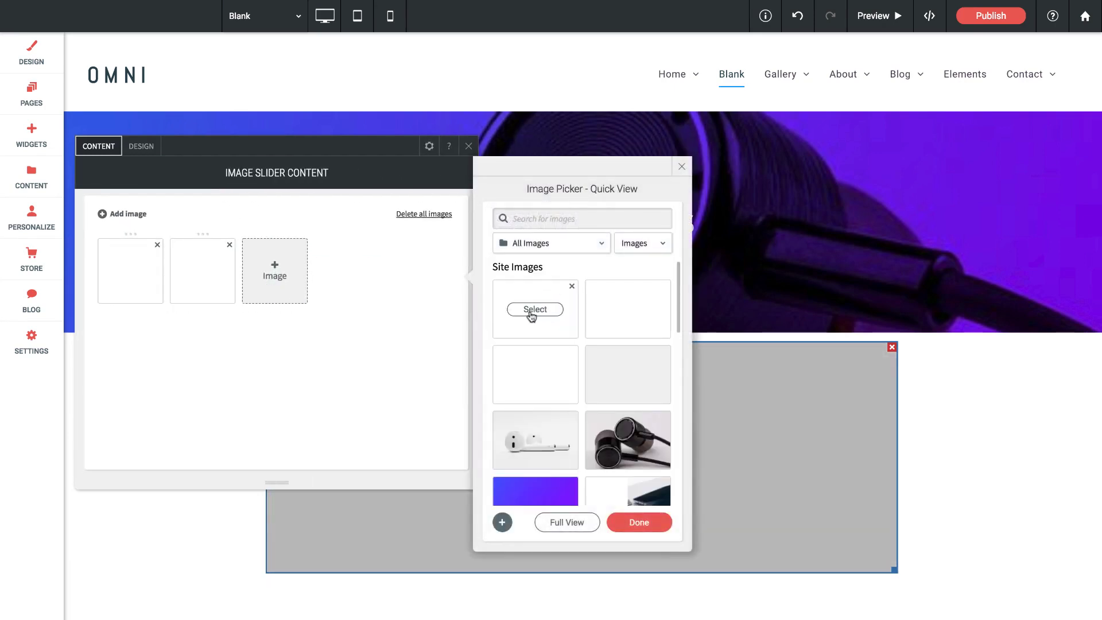
pyautogui.click(532, 311)
pyautogui.click(640, 522)
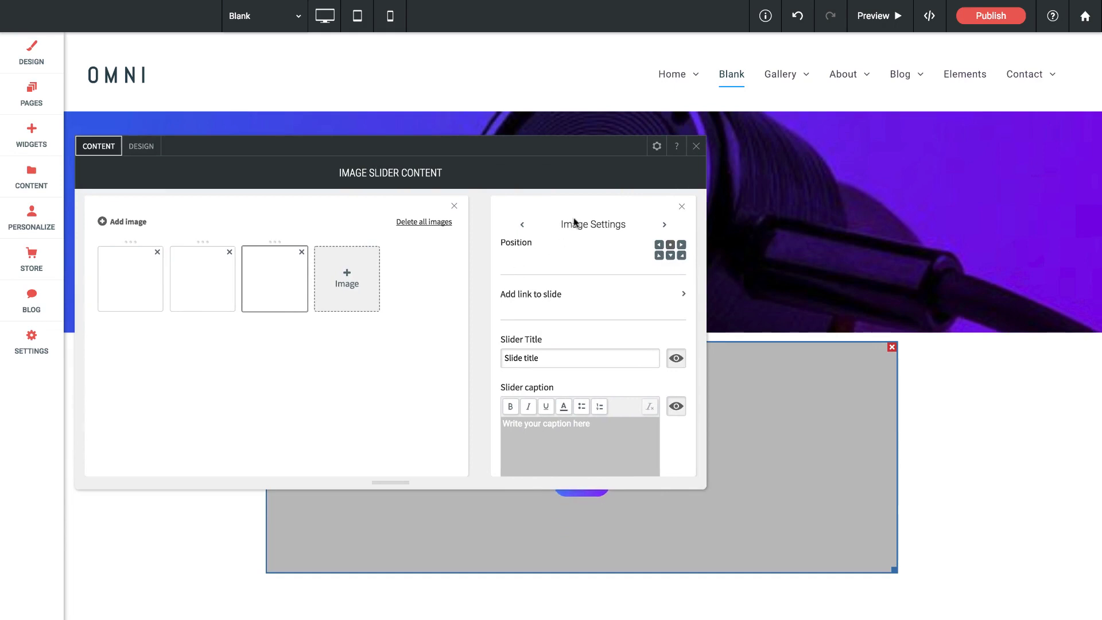
pyautogui.click(696, 148)
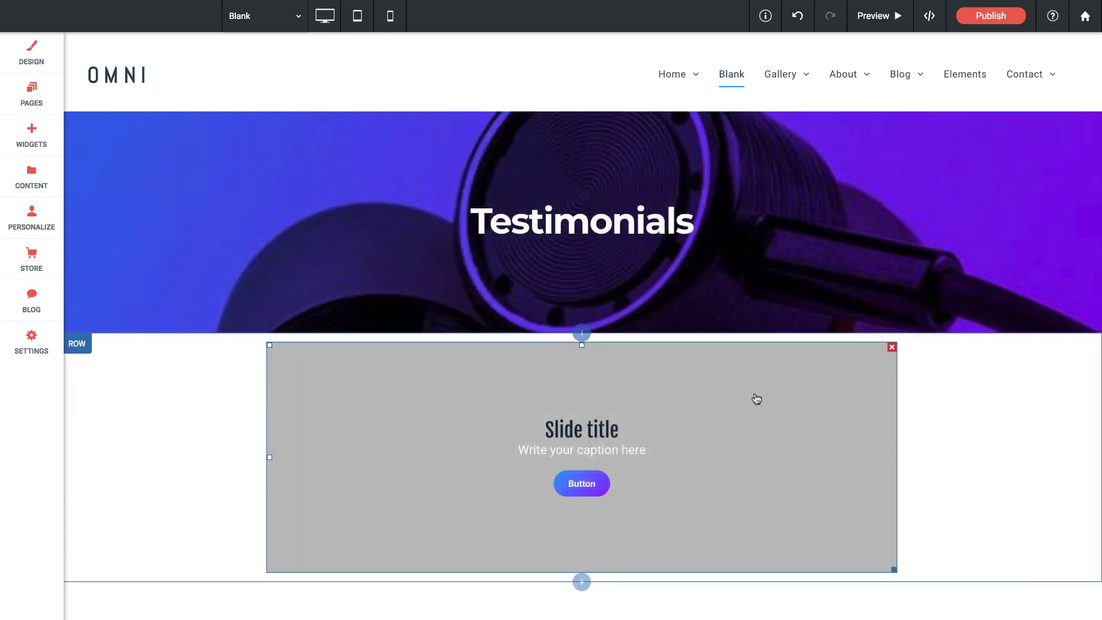
pyautogui.scroll(-2, 755, 399)
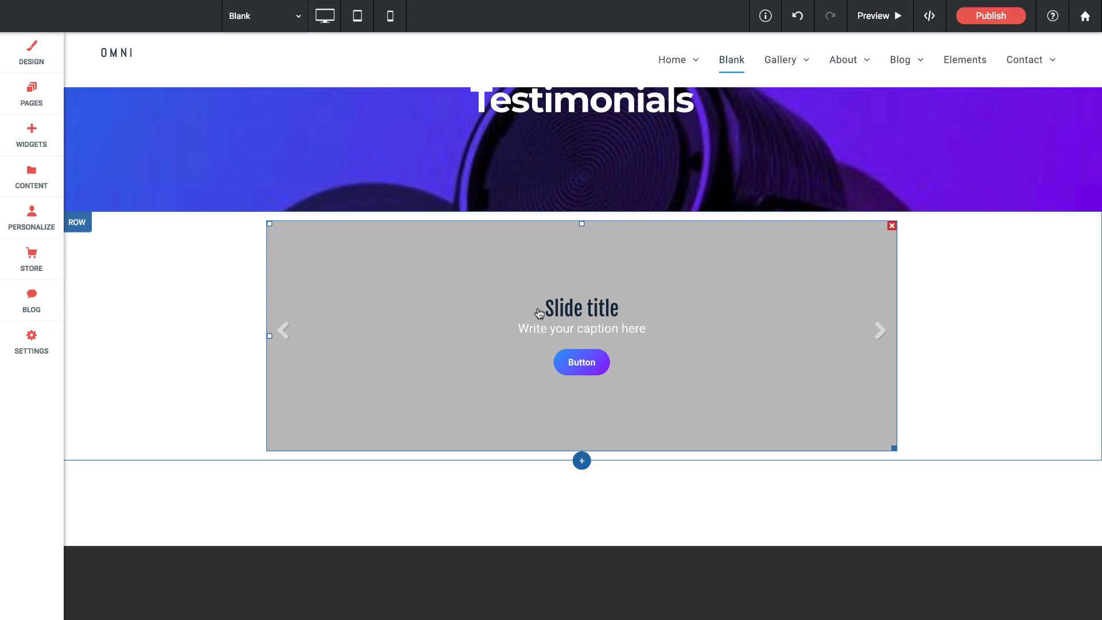
pyautogui.click(881, 330)
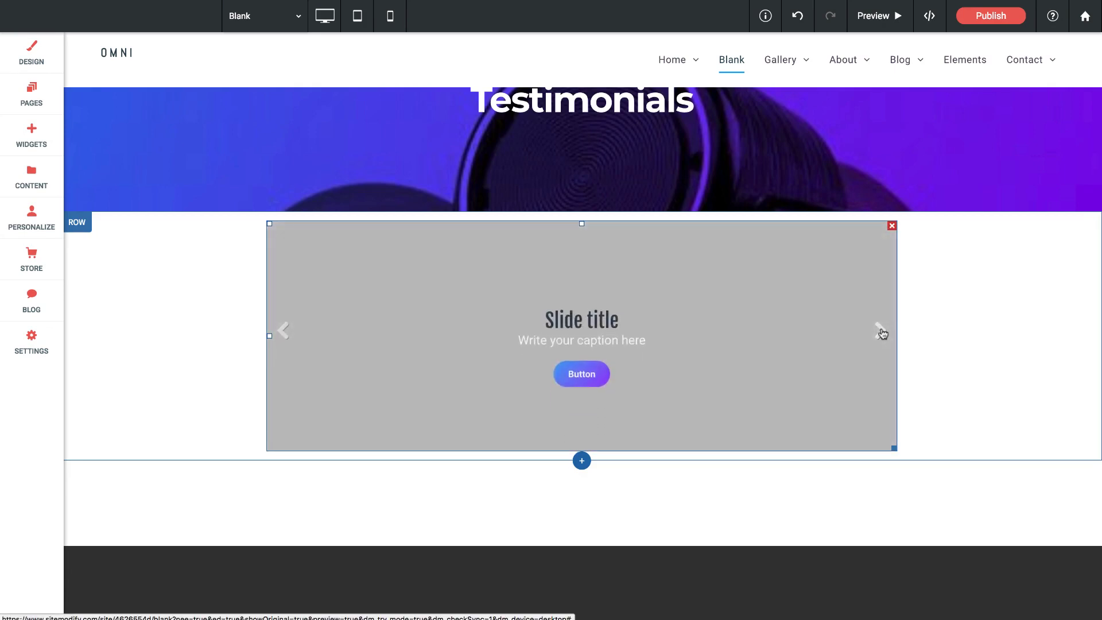
pyautogui.click(881, 330)
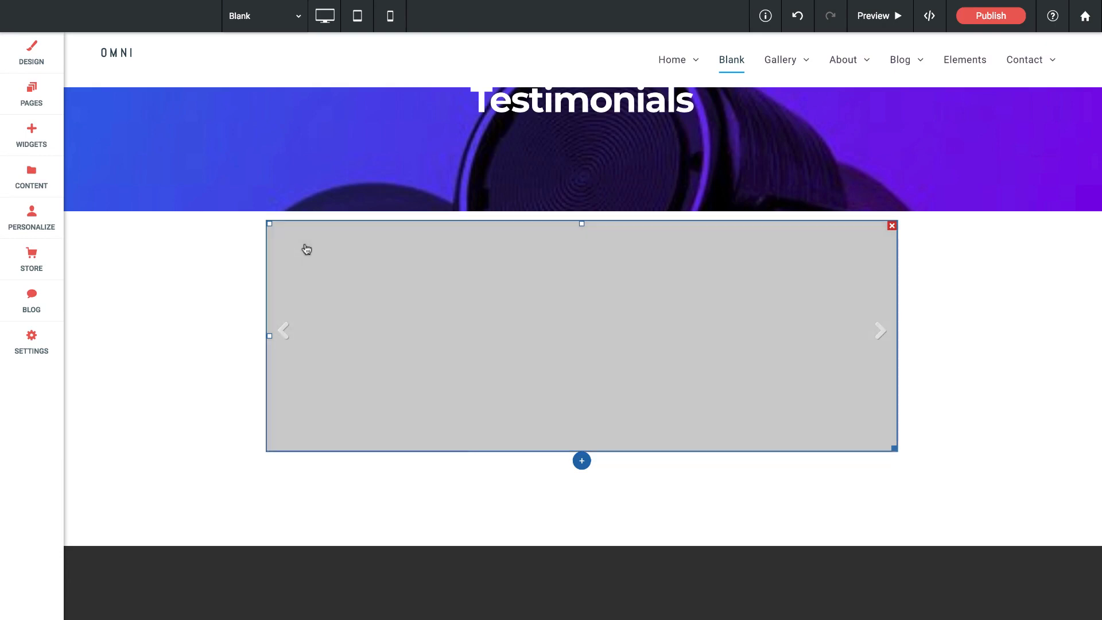
# - Open the first slide's Image Settings and review its title, caption and button fields, keeping the title shown
pyautogui.click(307, 248)
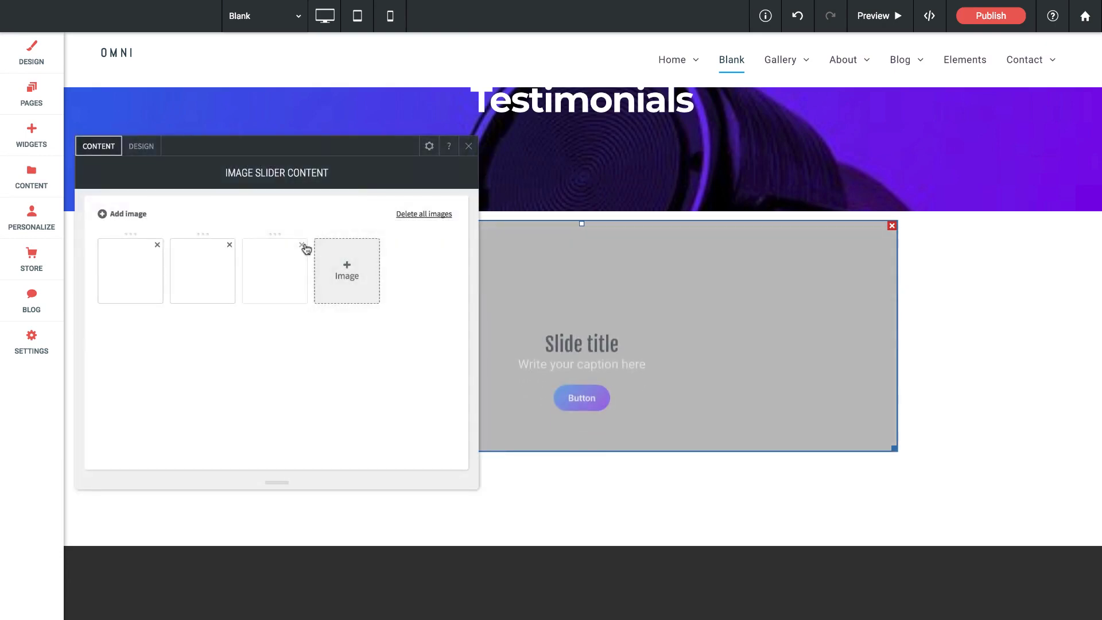
pyautogui.click(132, 274)
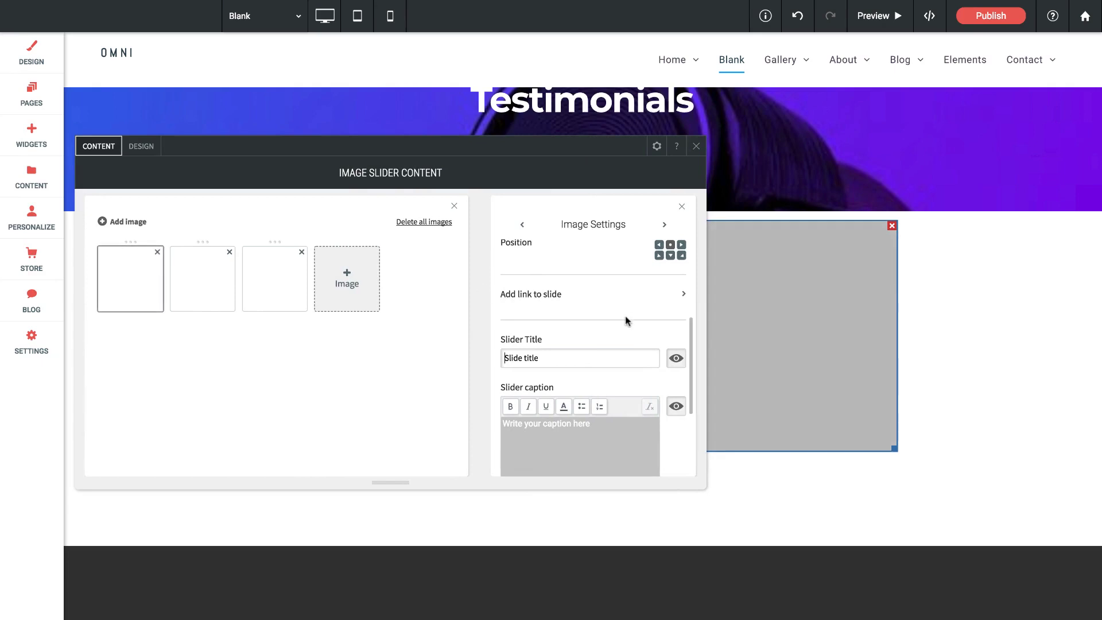
pyautogui.scroll(3, 625, 316)
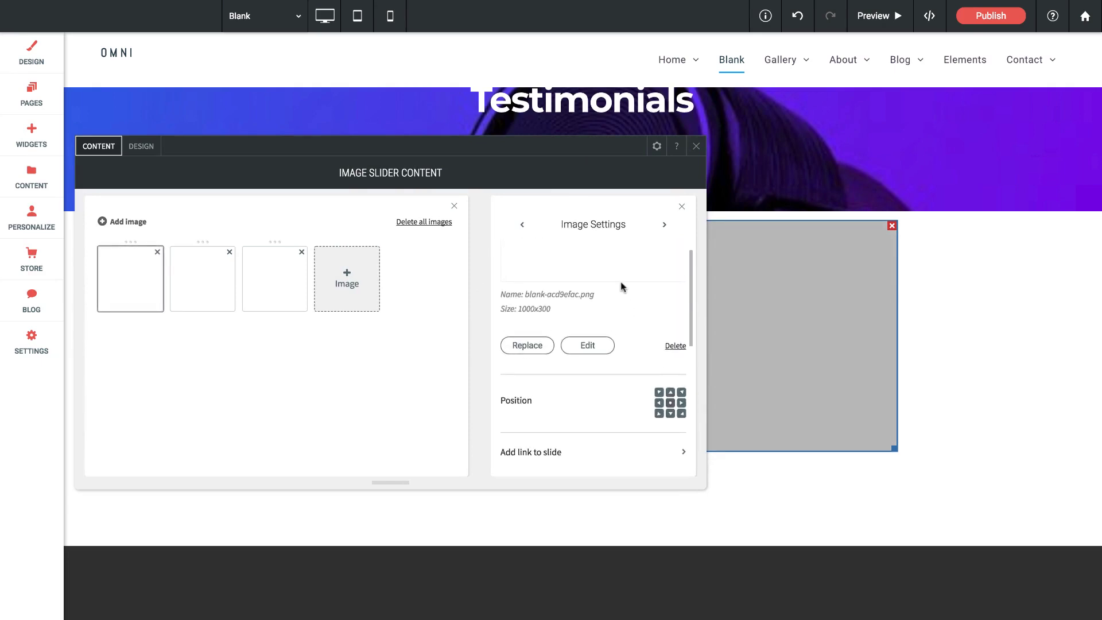
pyautogui.scroll(-3, 589, 274)
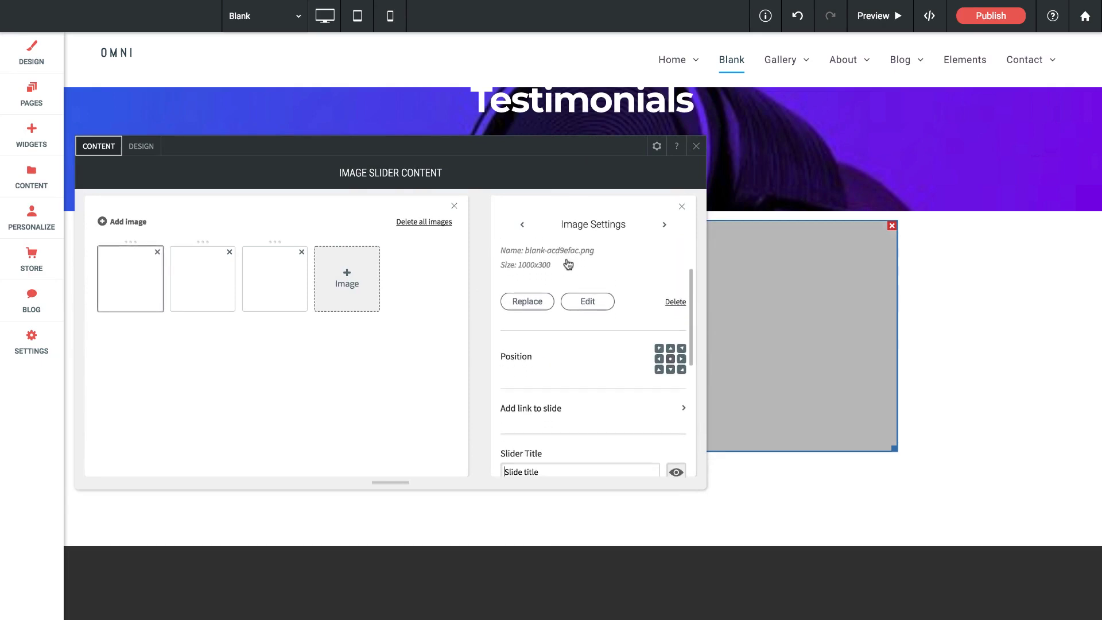
pyautogui.scroll(-1, 596, 315)
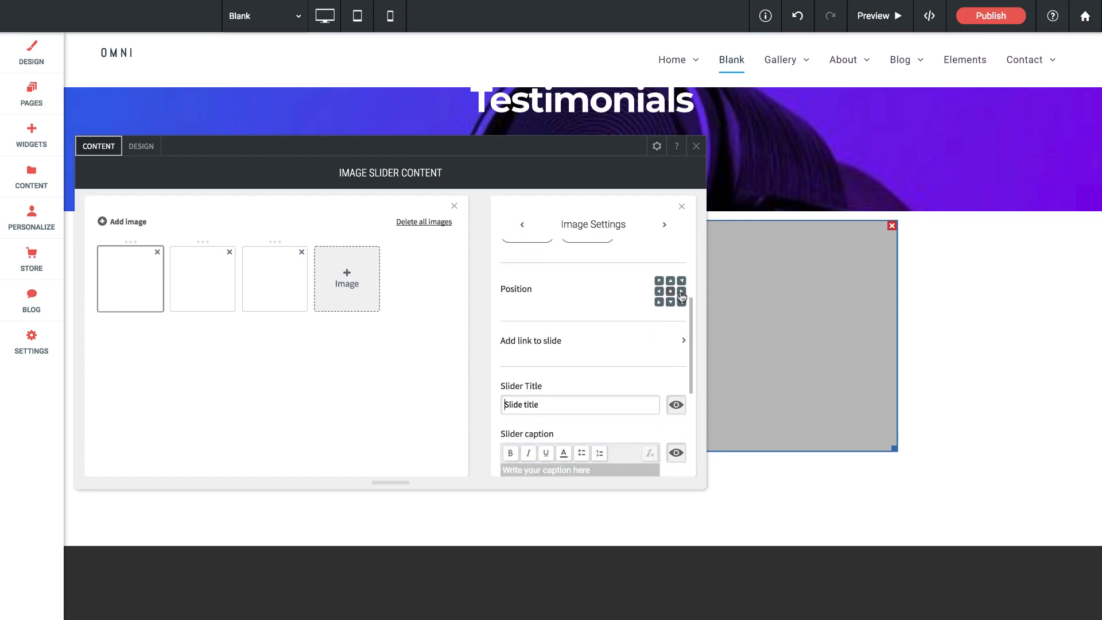
pyautogui.scroll(-1, 676, 291)
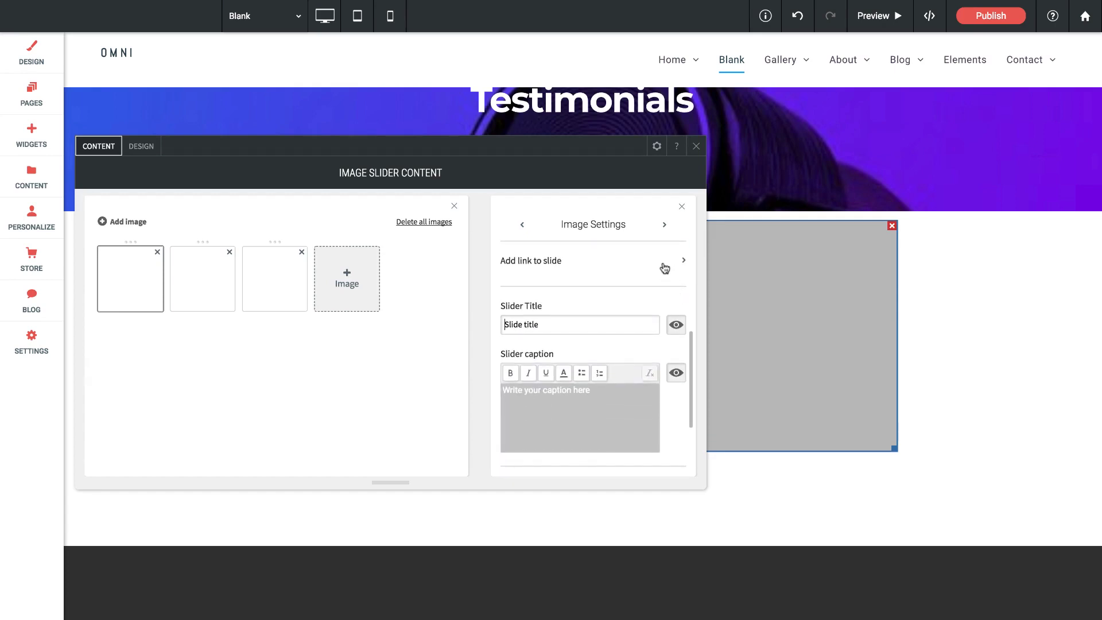
pyautogui.scroll(-1, 584, 269)
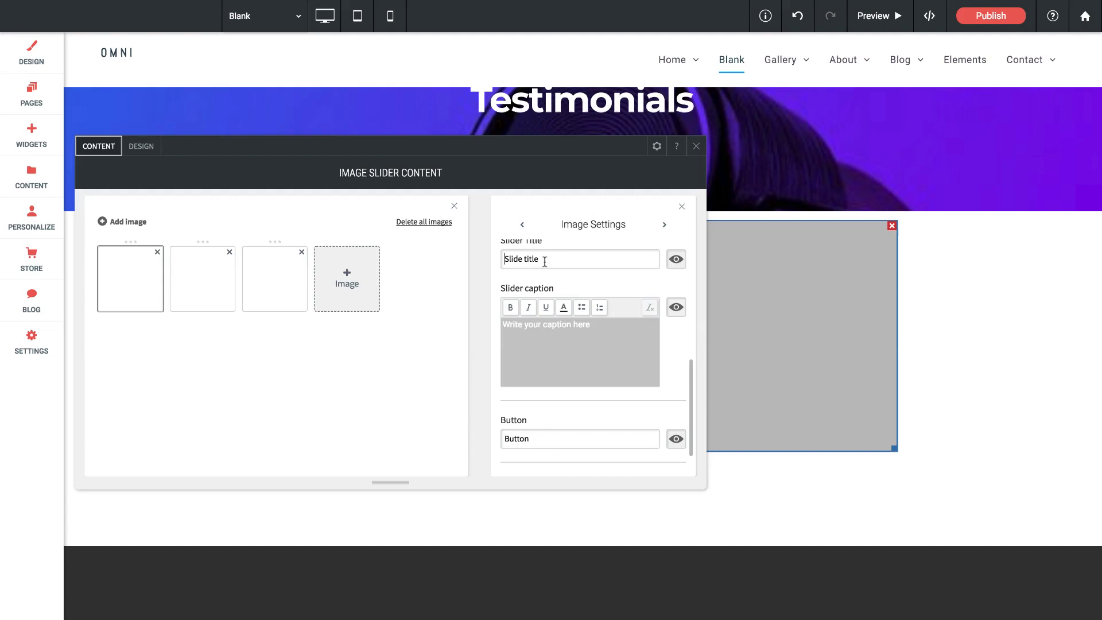
pyautogui.scroll(1, 550, 427)
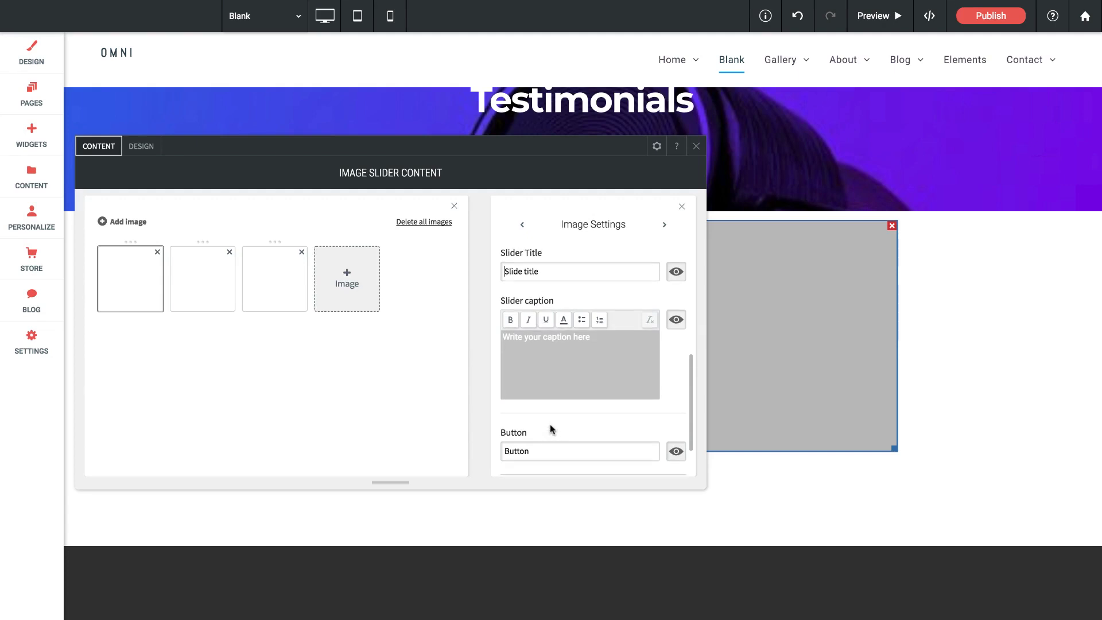
pyautogui.click(676, 273)
pyautogui.click(676, 273)
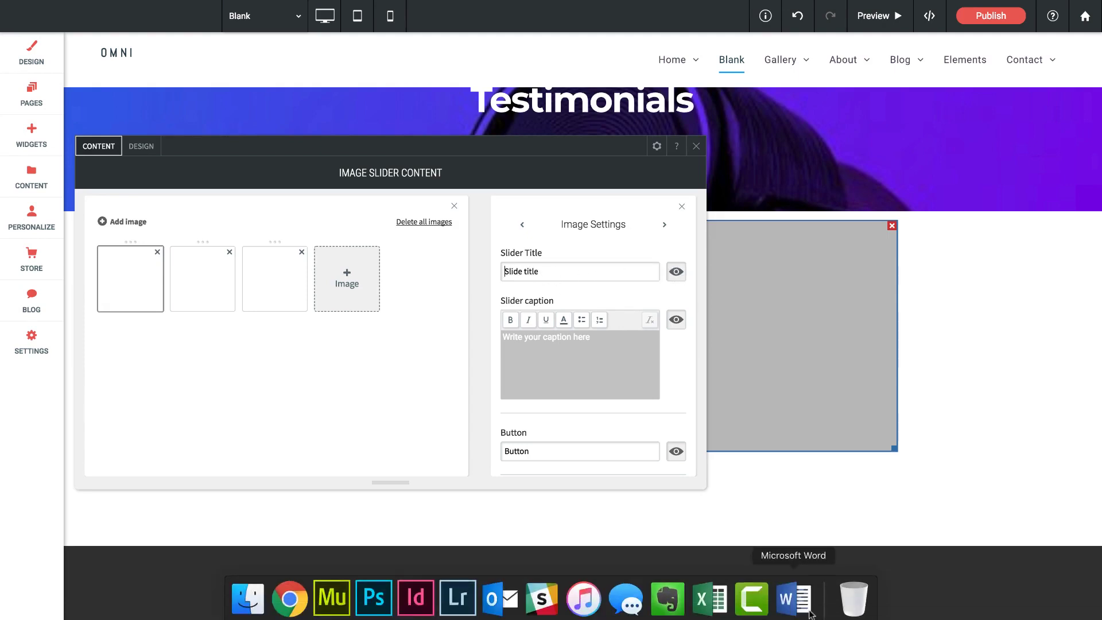
# - Copy the first testimonial heading from Word into the first slide's title
pyautogui.click(800, 600)
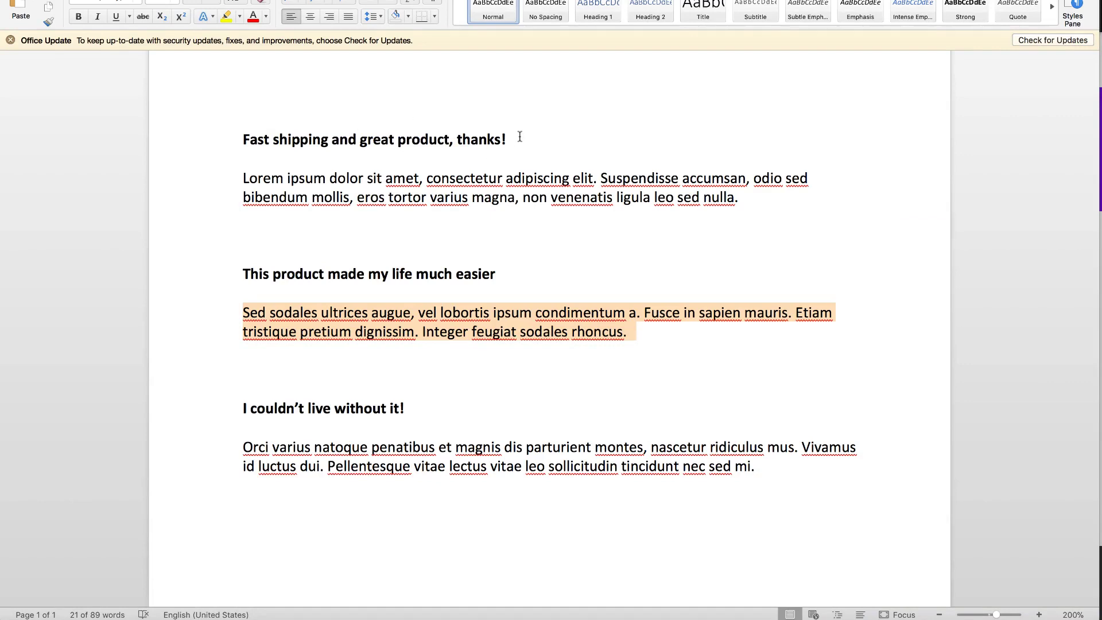
pyautogui.moveTo(519, 137); pyautogui.dragTo(222, 138)
pyautogui.press('super+c')
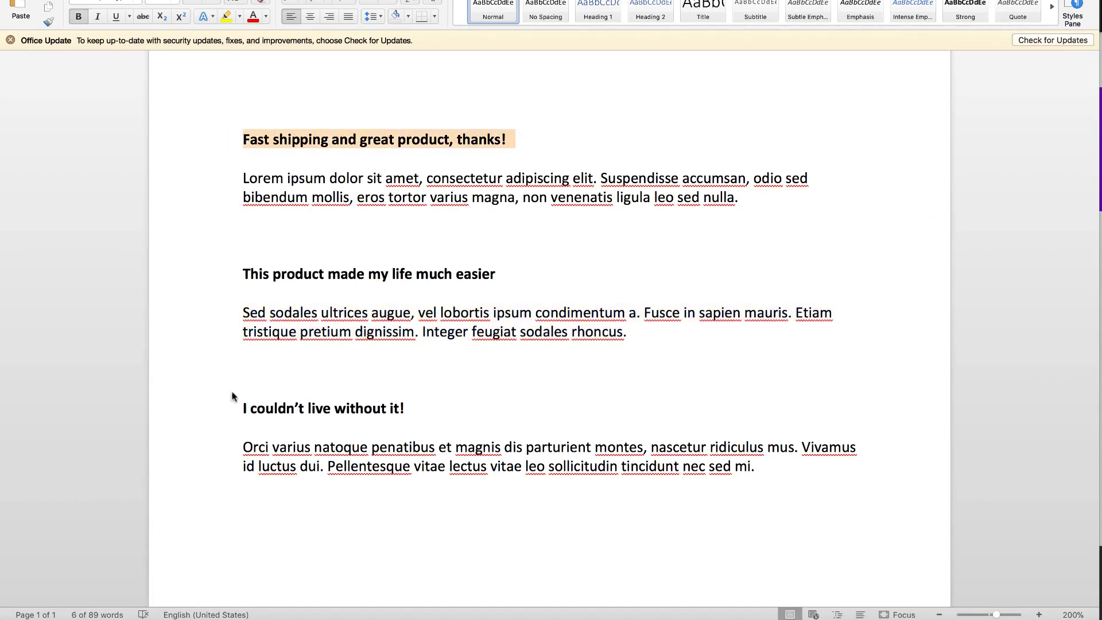
pyautogui.click(290, 595)
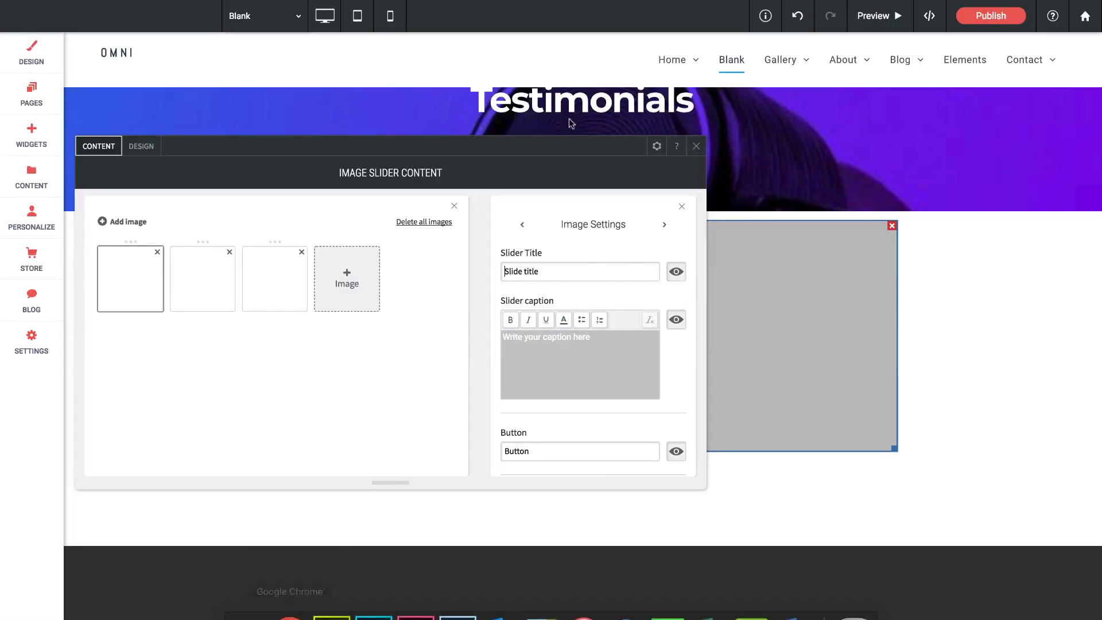
pyautogui.tripleClick(534, 274)
pyautogui.press('super+v')
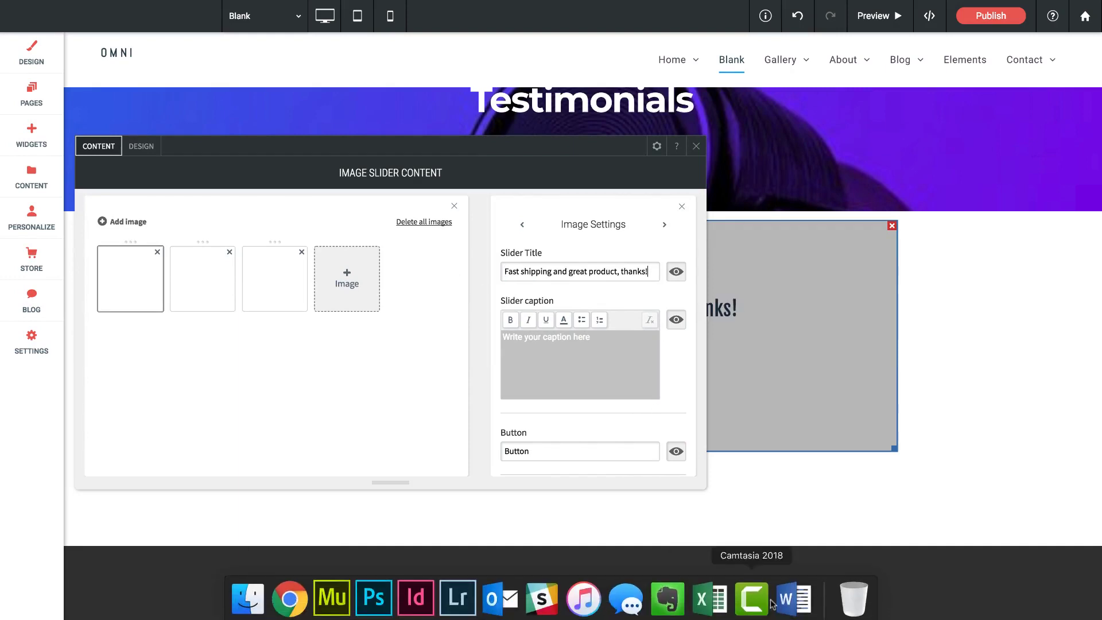
# - Paste the first testimonial paragraph as the caption and label the button 'Read More'
pyautogui.click(801, 595)
pyautogui.click(743, 220)
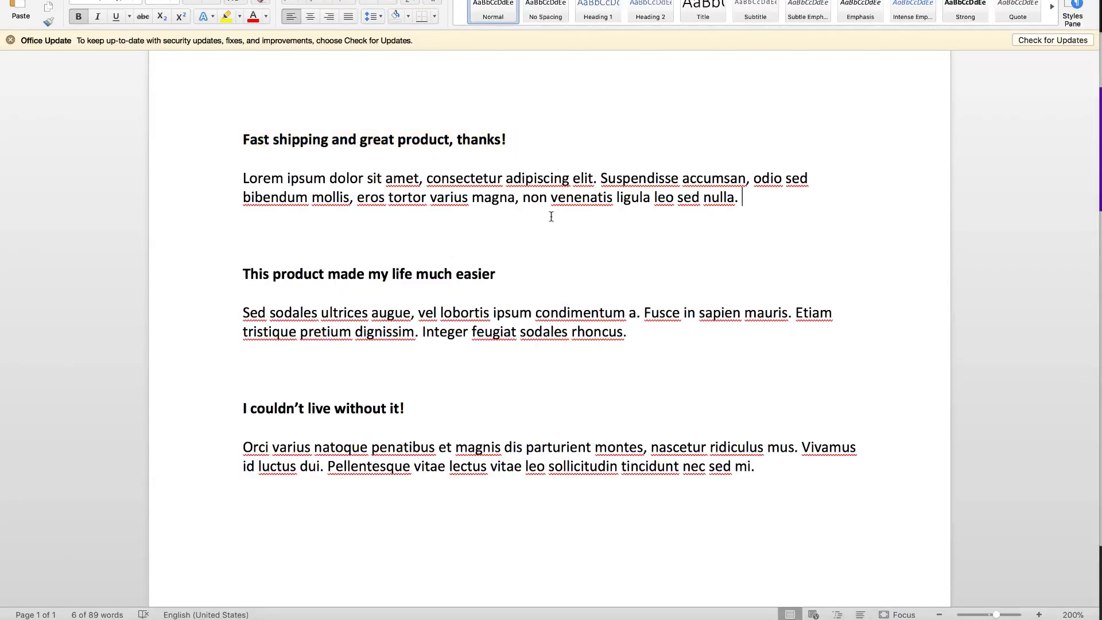
pyautogui.moveTo(551, 217); pyautogui.dragTo(243, 184)
pyautogui.hotkey('ctrl', 'c')
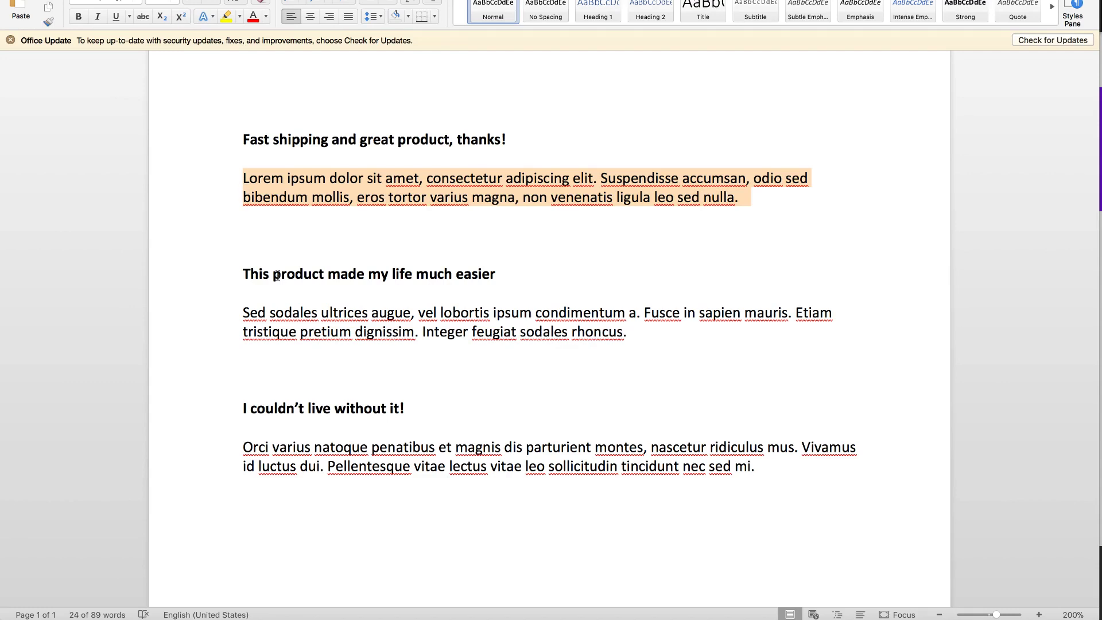
pyautogui.click(292, 595)
pyautogui.moveTo(660, 336); pyautogui.dragTo(467, 336)
pyautogui.hotkey('ctrl', 'v')
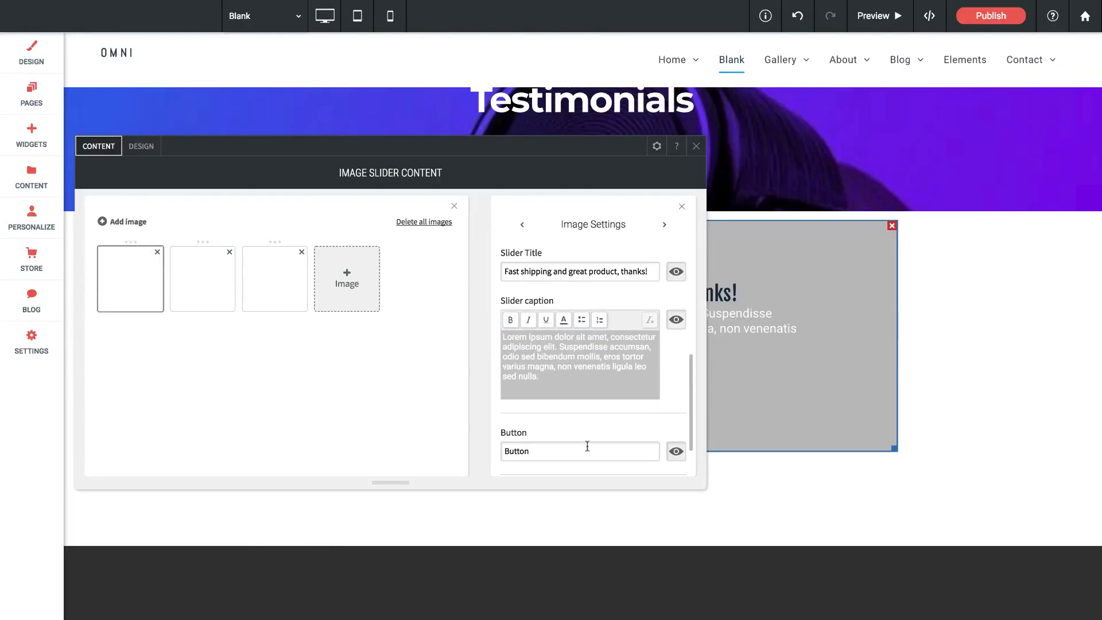
pyautogui.moveTo(567, 453); pyautogui.dragTo(430, 453)
pyautogui.write('Read More')
# - Set the second slide's title to 'This product made my life much easier' from Word
pyautogui.click(205, 275)
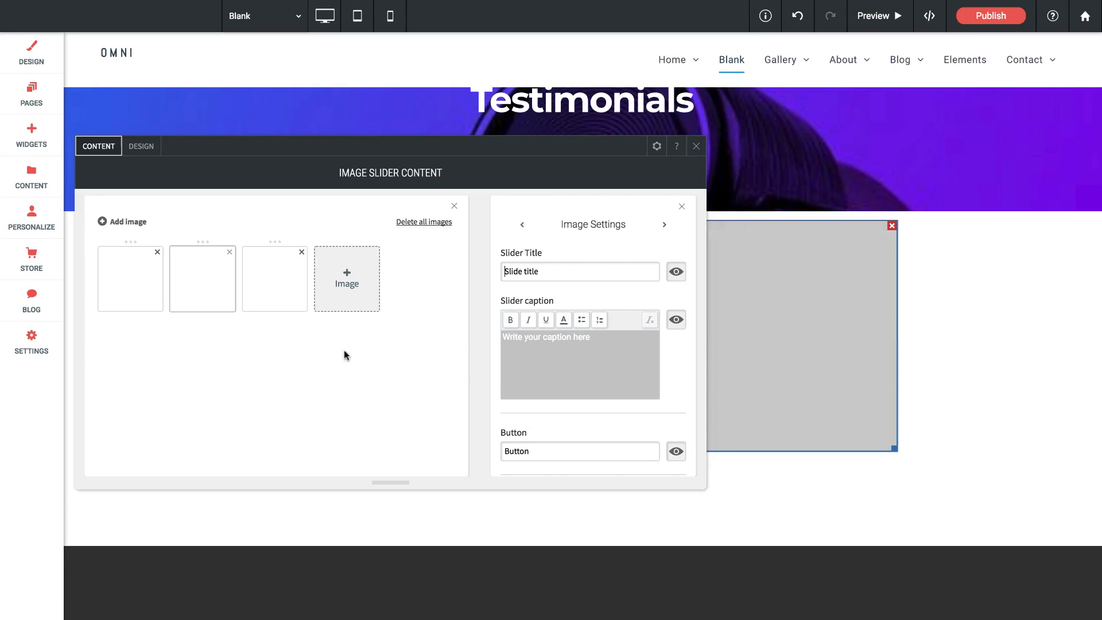
pyautogui.click(792, 601)
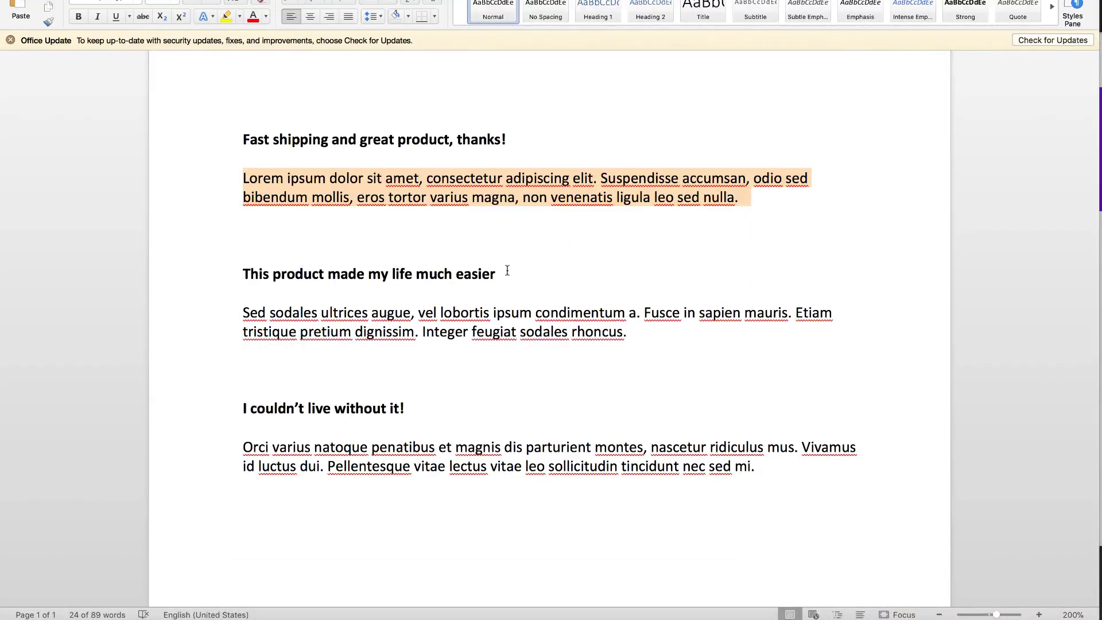
pyautogui.moveTo(504, 276); pyautogui.dragTo(221, 277)
pyautogui.press('super+c')
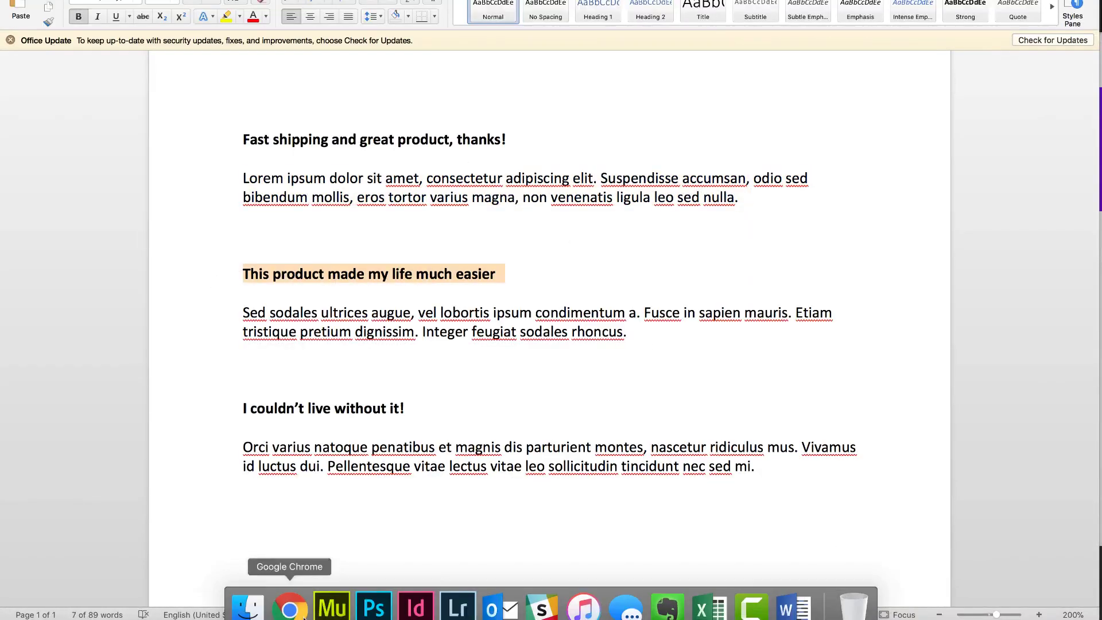
pyautogui.click(289, 598)
pyautogui.moveTo(559, 272); pyautogui.dragTo(499, 278)
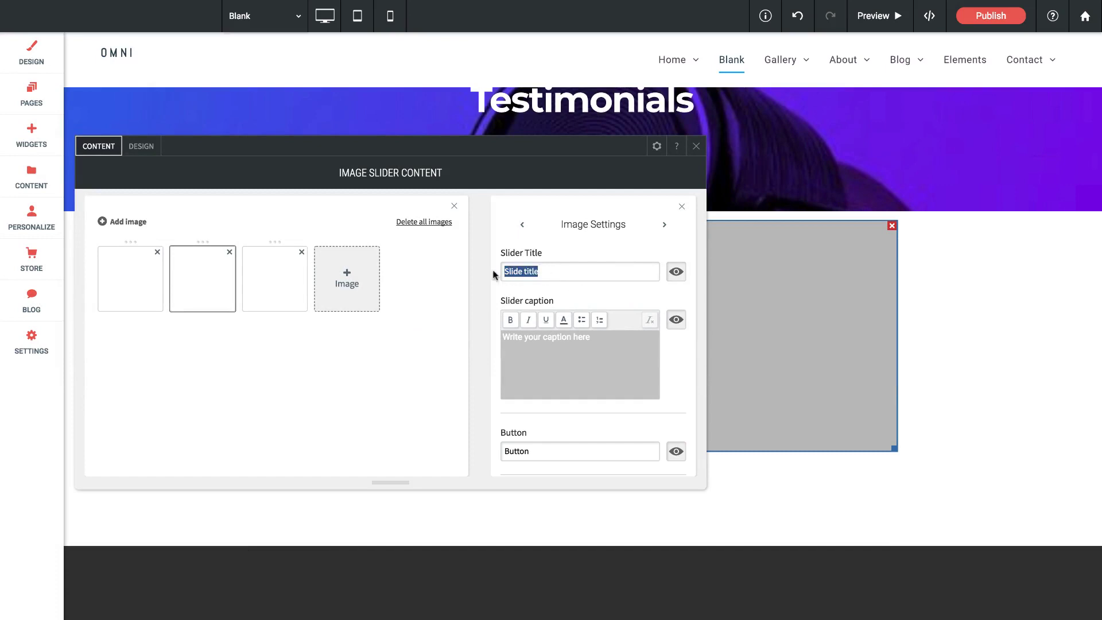
pyautogui.press('super+v')
# - Paste the second testimonial paragraph as its caption and label the button 'Read More'
pyautogui.click(792, 600)
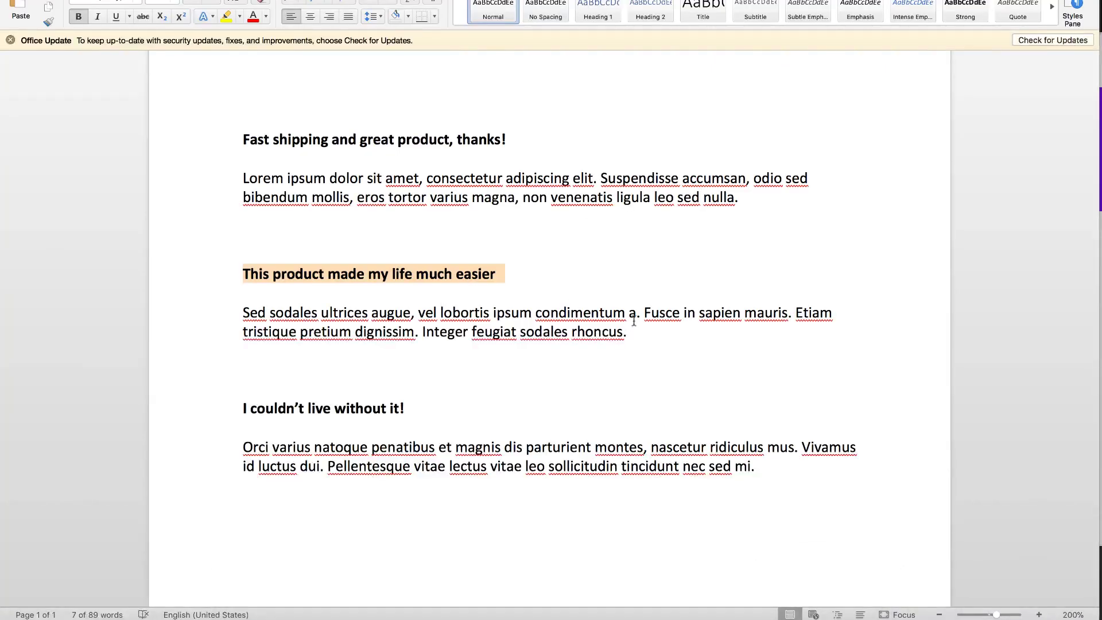
pyautogui.moveTo(634, 331); pyautogui.dragTo(202, 317)
pyautogui.hotkey('ctrl', 'c')
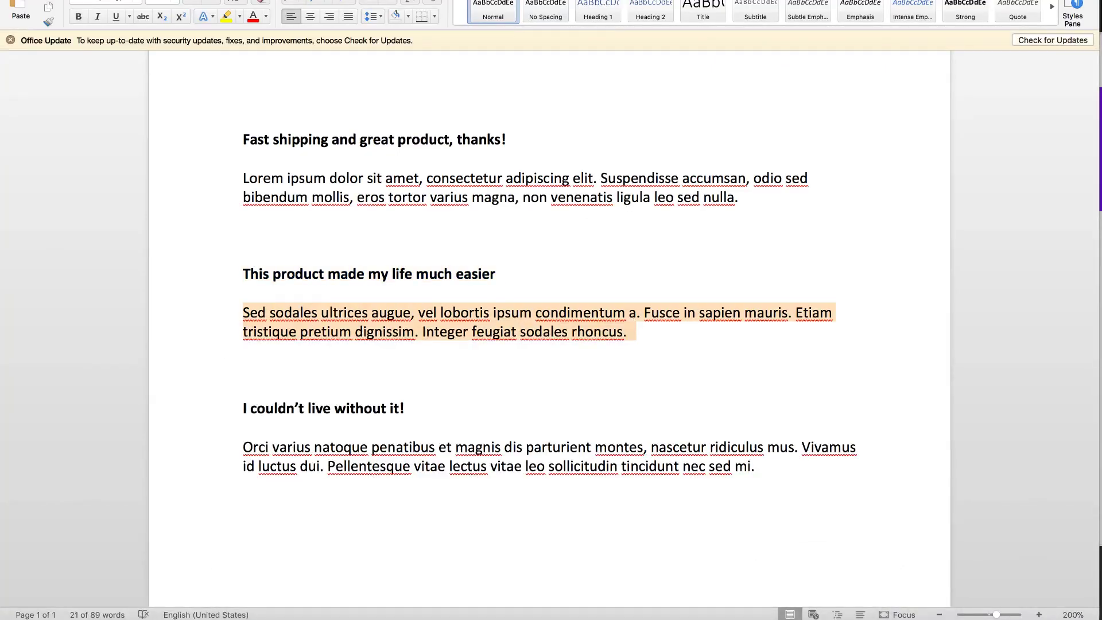
pyautogui.click(290, 597)
pyautogui.moveTo(601, 343); pyautogui.dragTo(481, 320)
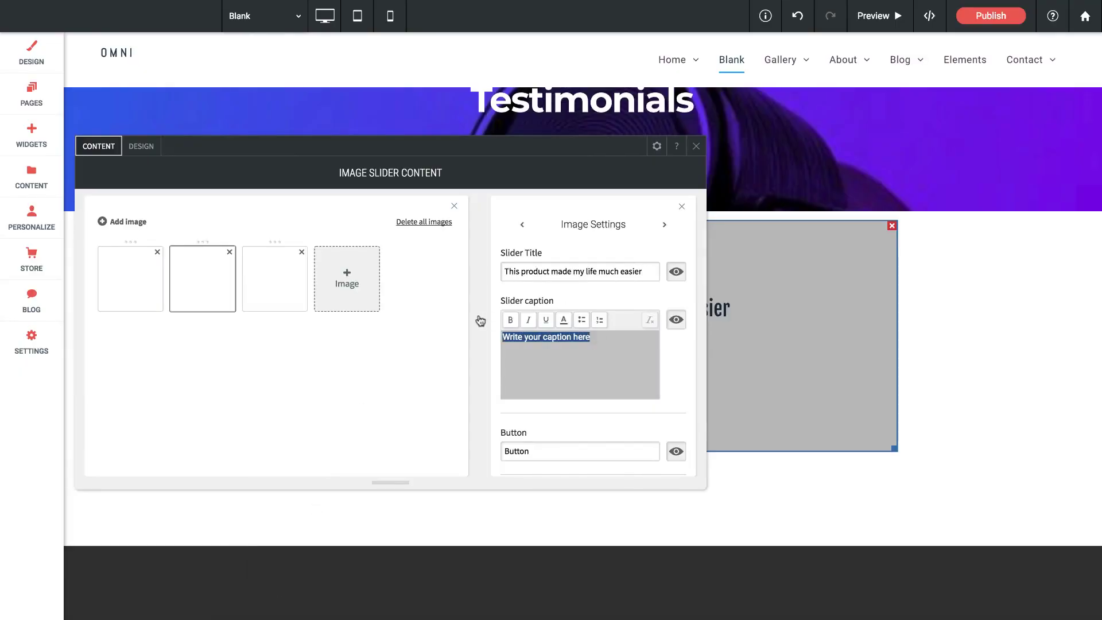
pyautogui.hotkey('ctrl', 'v')
pyautogui.doubleClick(540, 451)
pyautogui.write('Read M')
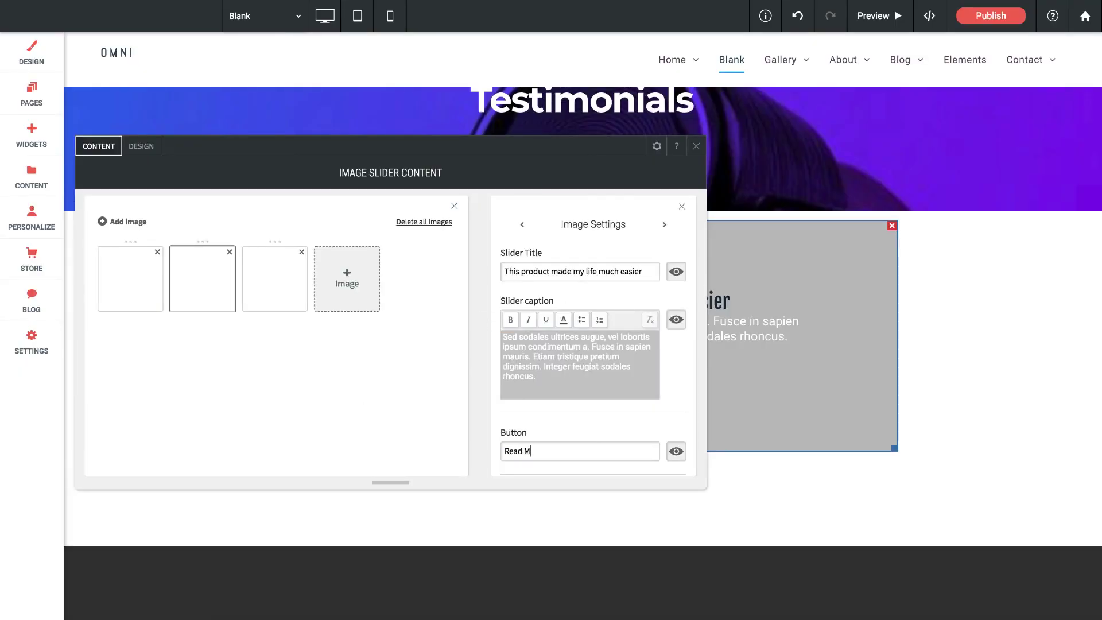
pyautogui.write('ore')
# - Close the slider content settings, preview the page and advance through two testimonial slides
pyautogui.click(696, 146)
pyautogui.click(877, 13)
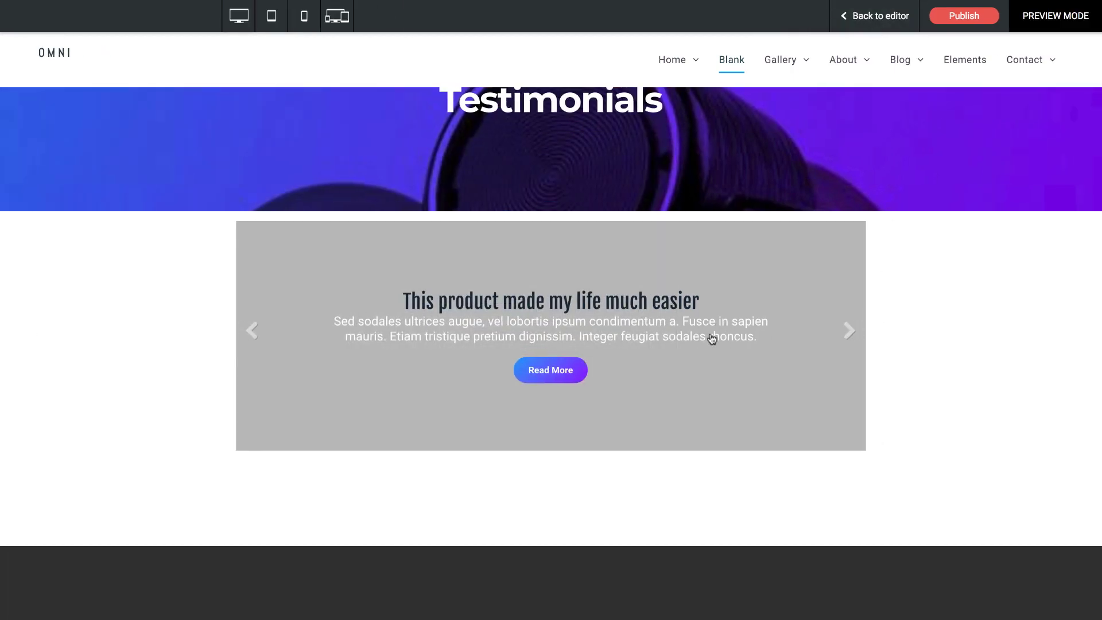
pyautogui.click(851, 333)
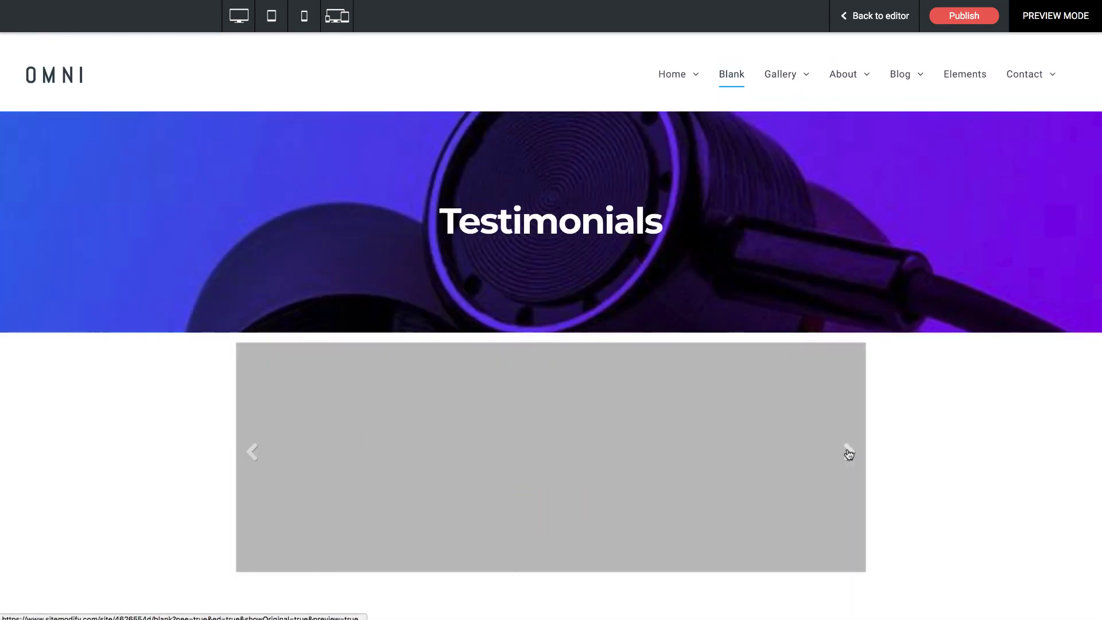
pyautogui.click(849, 452)
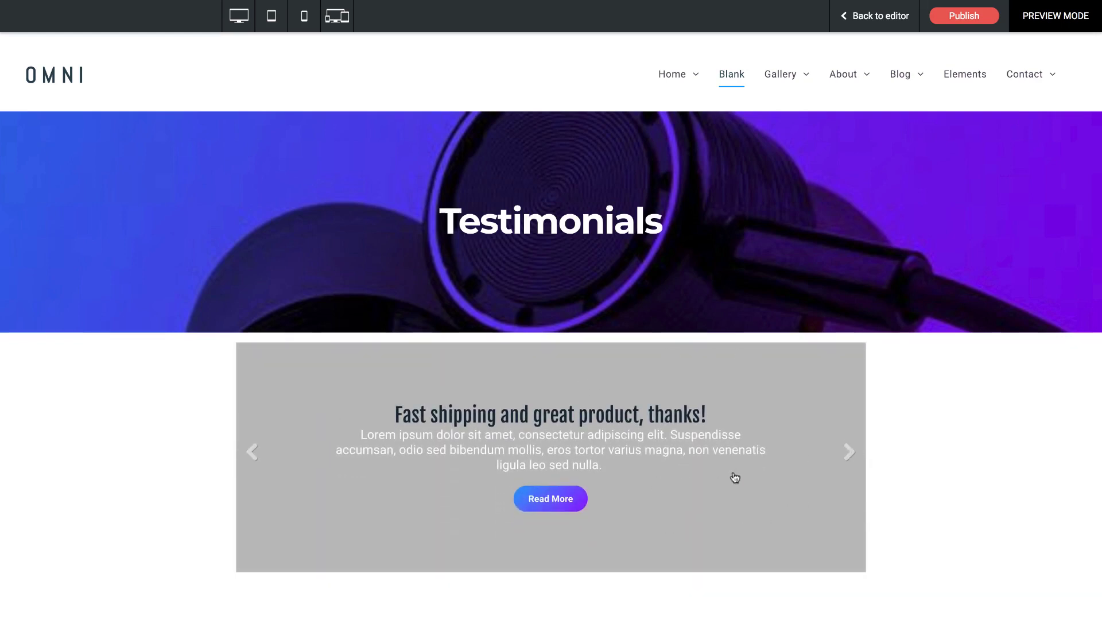
# - Return to the editor and bring up the image slider's design settings
pyautogui.click(883, 26)
pyautogui.scroll(-2, 382, 271)
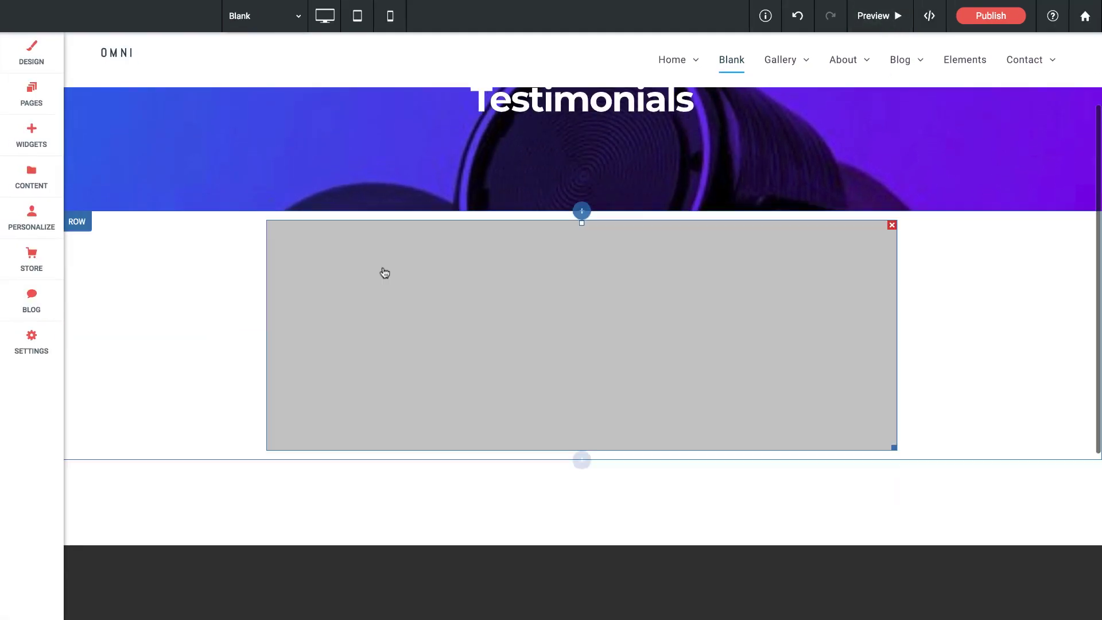
pyautogui.click(336, 261)
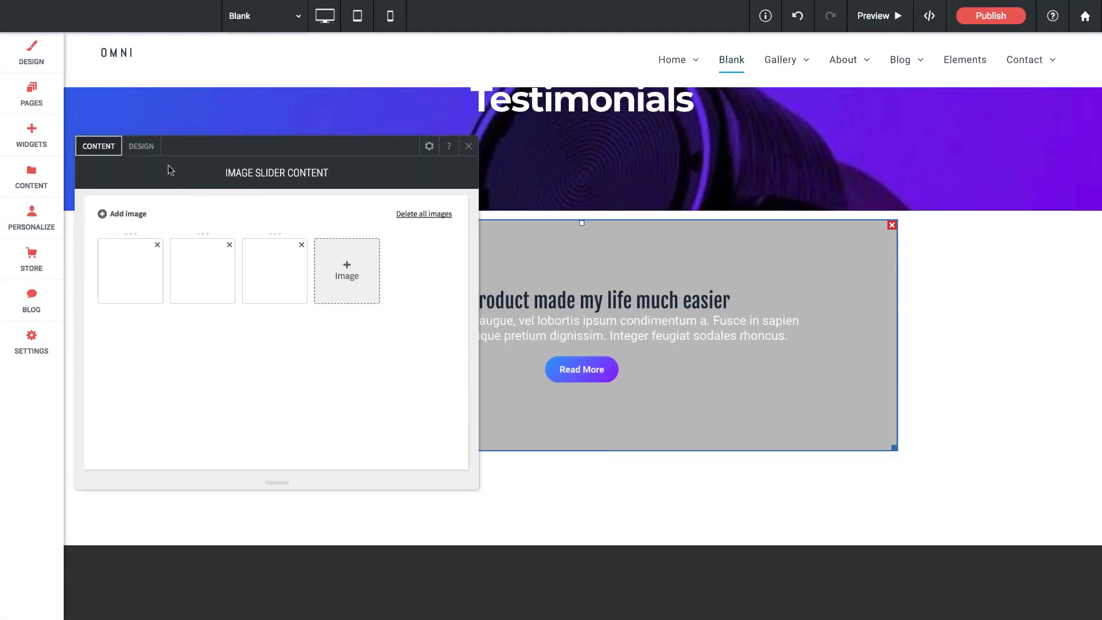
pyautogui.click(141, 147)
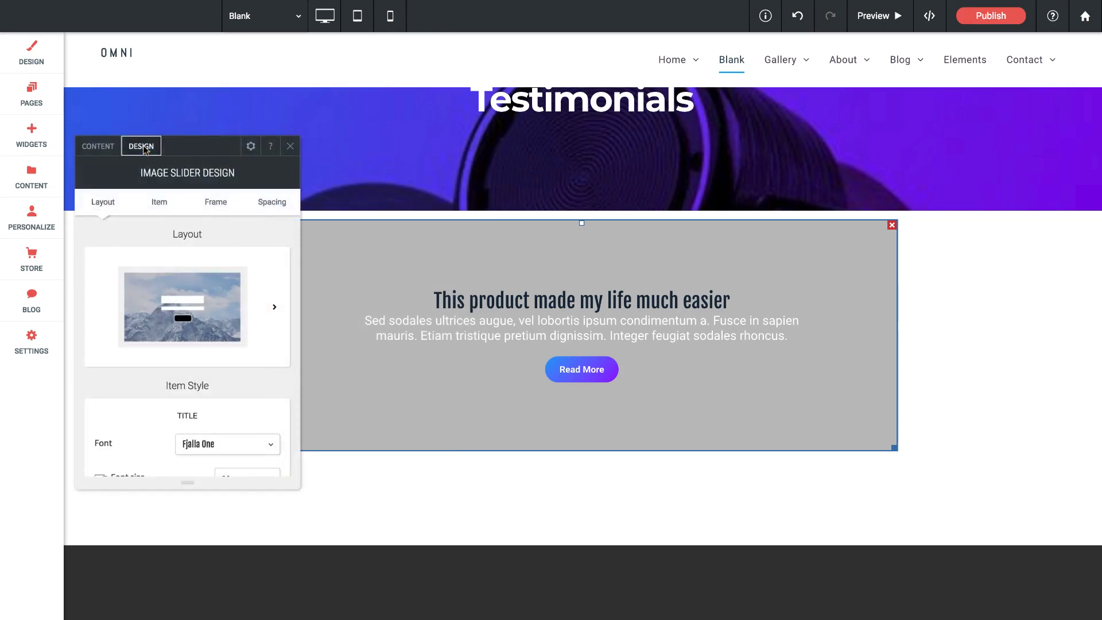
pyautogui.moveTo(193, 152); pyautogui.dragTo(250, 142)
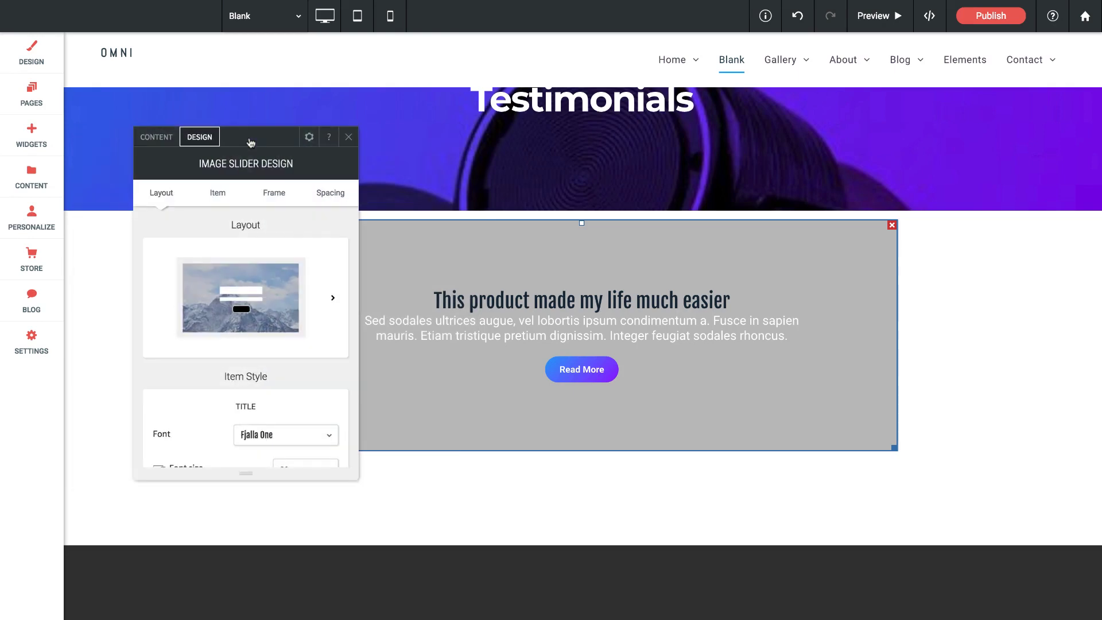
# - Change the slider caption text colour to grey
pyautogui.scroll(-1, 300, 286)
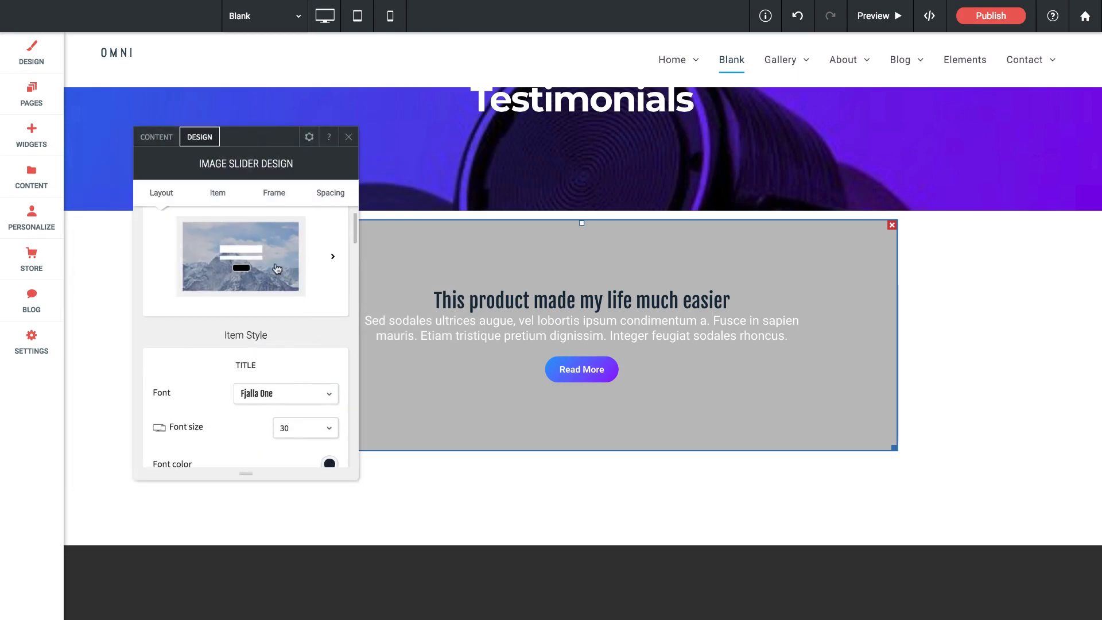
pyautogui.scroll(-4, 288, 258)
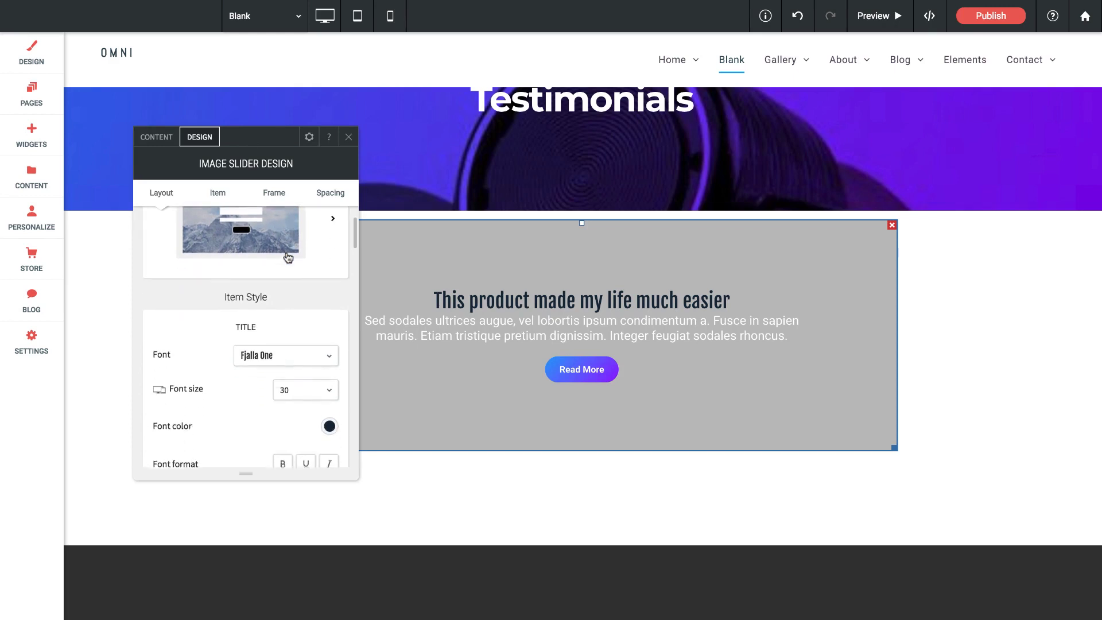
pyautogui.scroll(-5, 287, 255)
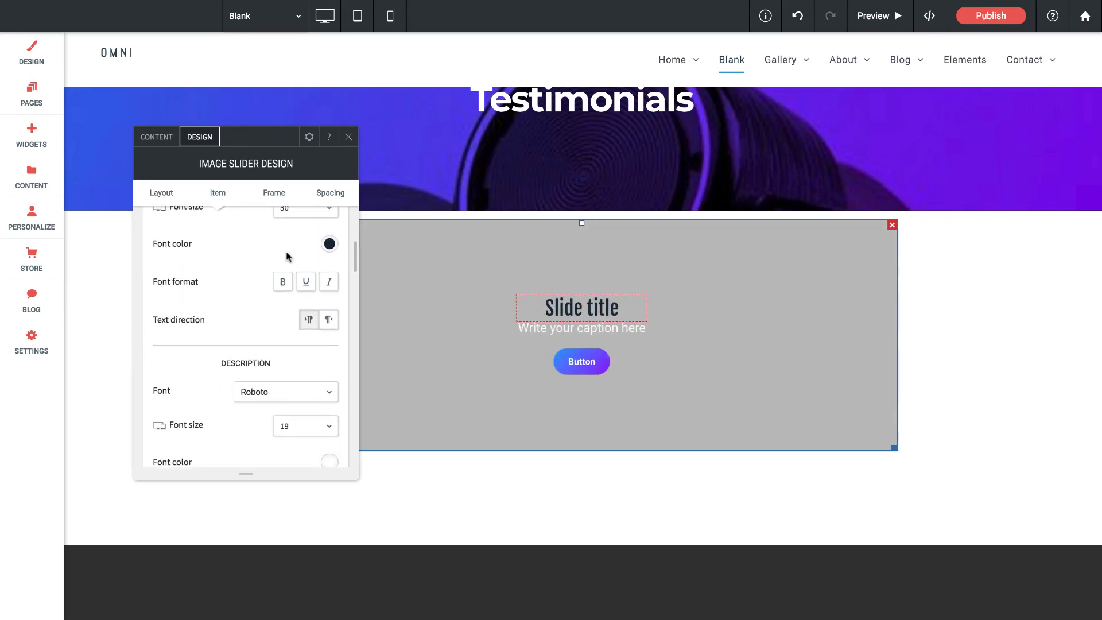
pyautogui.click(329, 338)
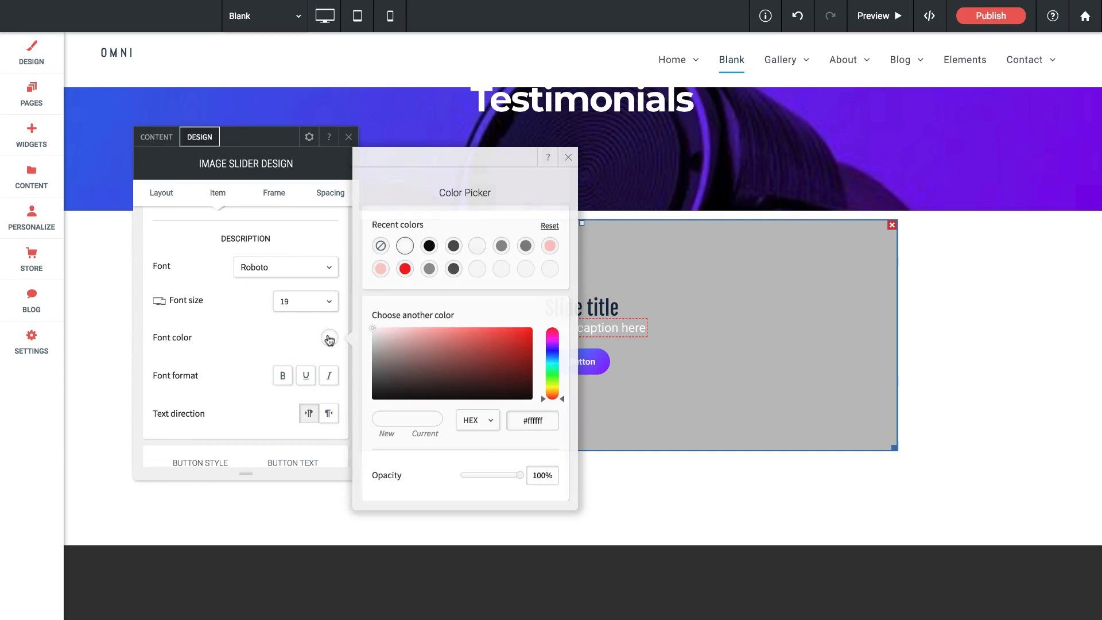
pyautogui.moveTo(408, 368); pyautogui.dragTo(357, 362)
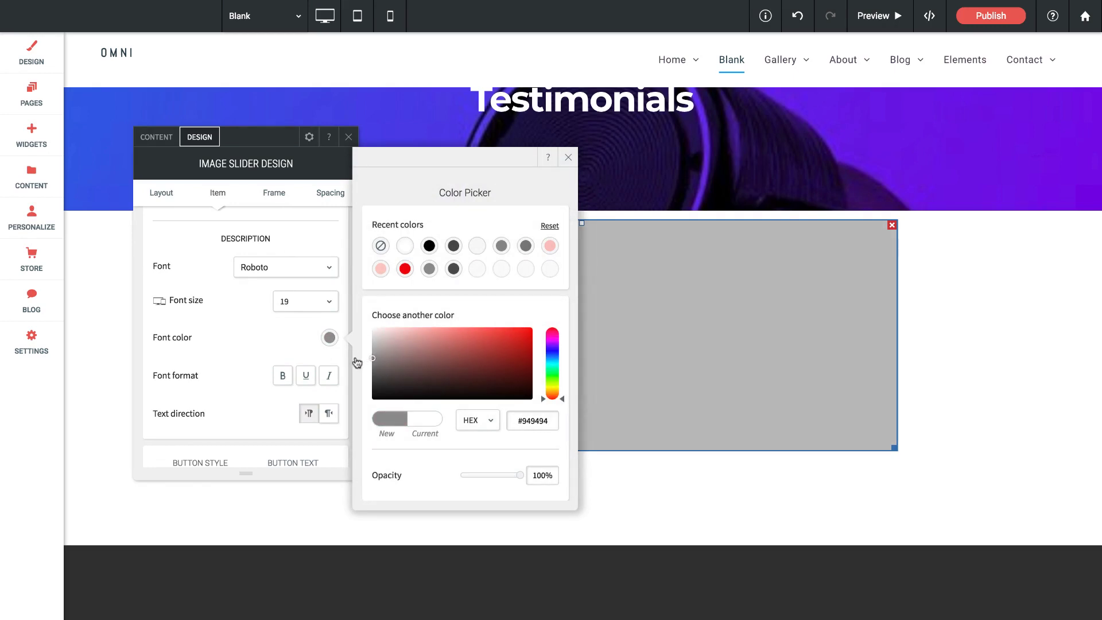
pyautogui.click(568, 157)
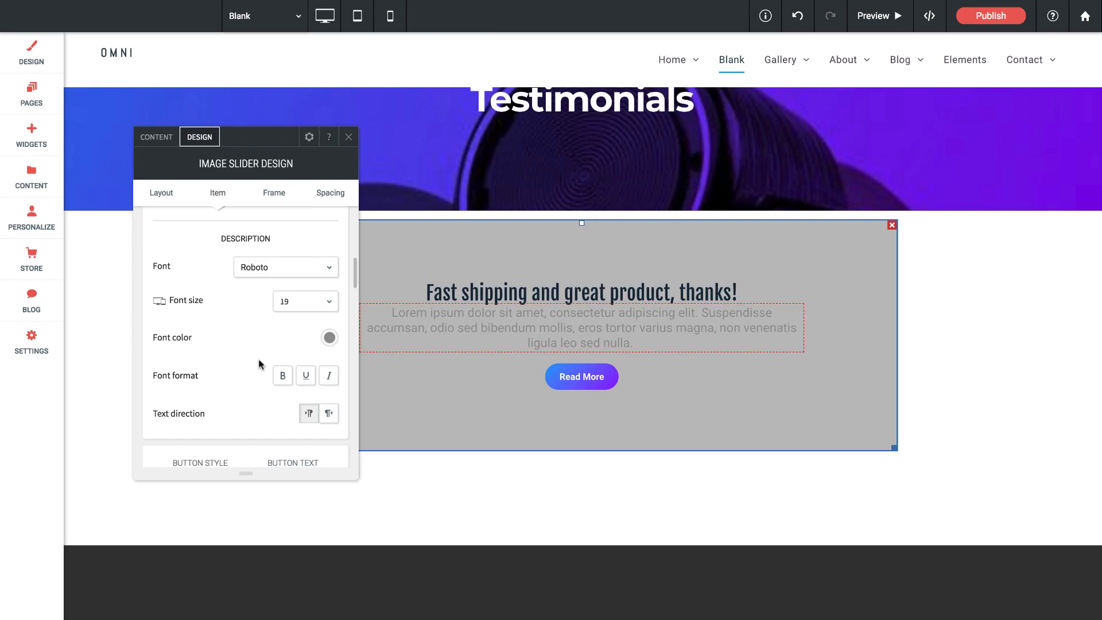
# - Widen the Read More buttons from 112px to 217px
pyautogui.scroll(-2, 260, 361)
pyautogui.scroll(-2, 261, 363)
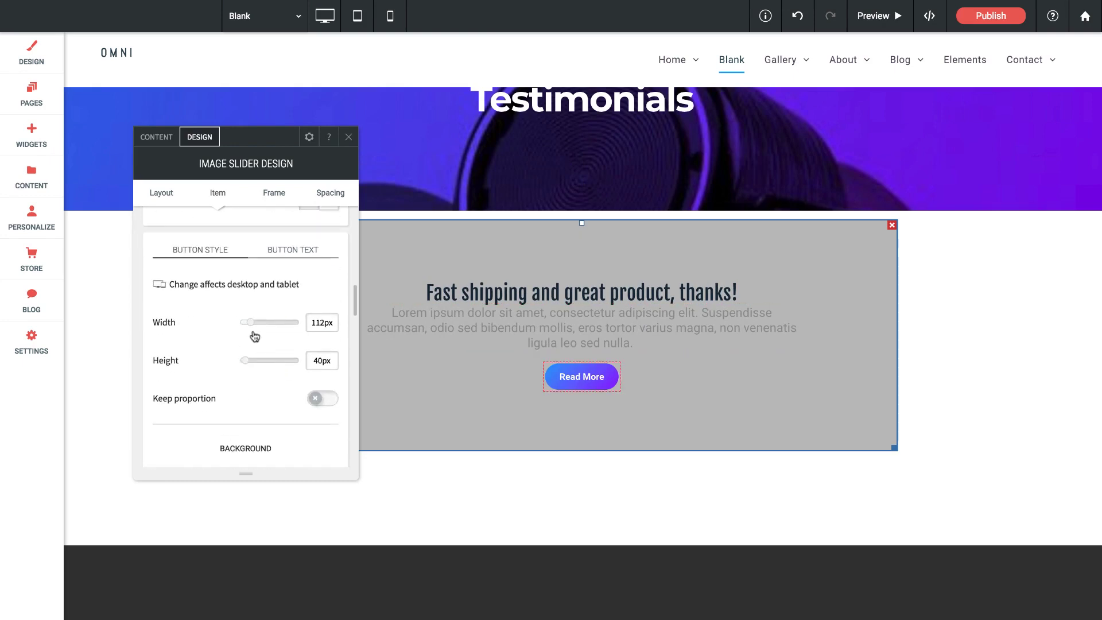
pyautogui.moveTo(251, 329); pyautogui.dragTo(265, 325)
pyautogui.scroll(-5, 258, 307)
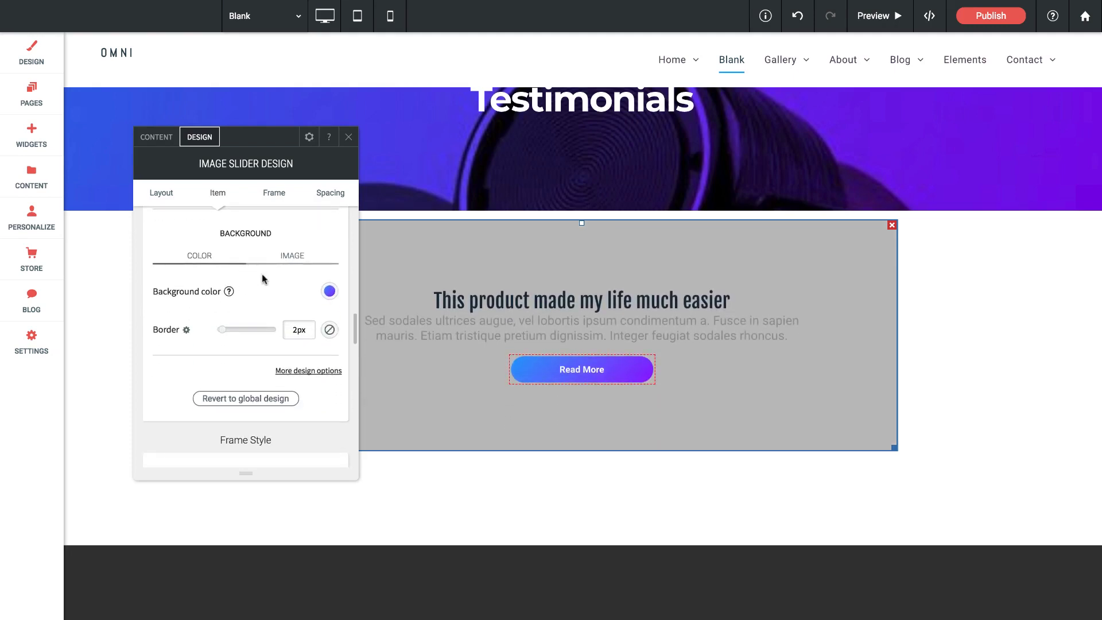
pyautogui.scroll(-3, 262, 278)
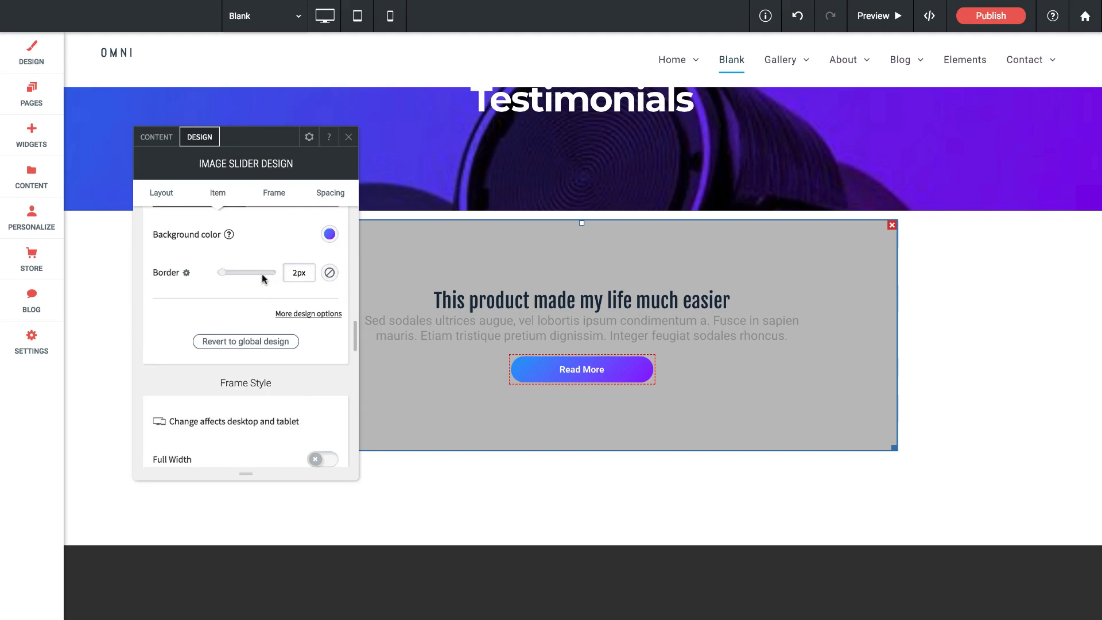
pyautogui.scroll(-5, 262, 279)
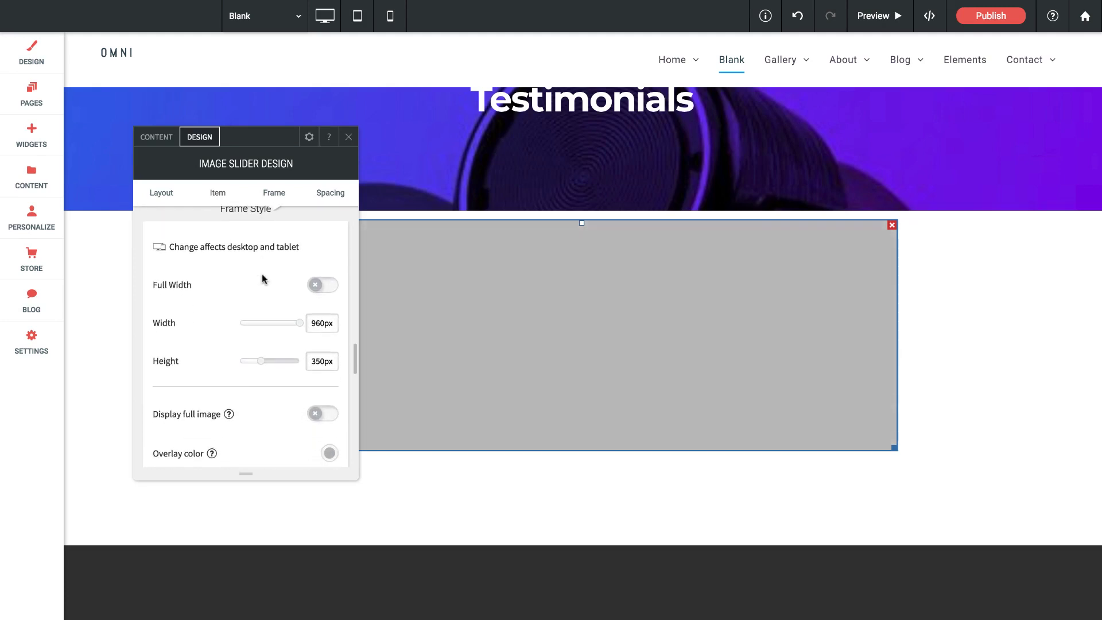
pyautogui.scroll(-5, 261, 279)
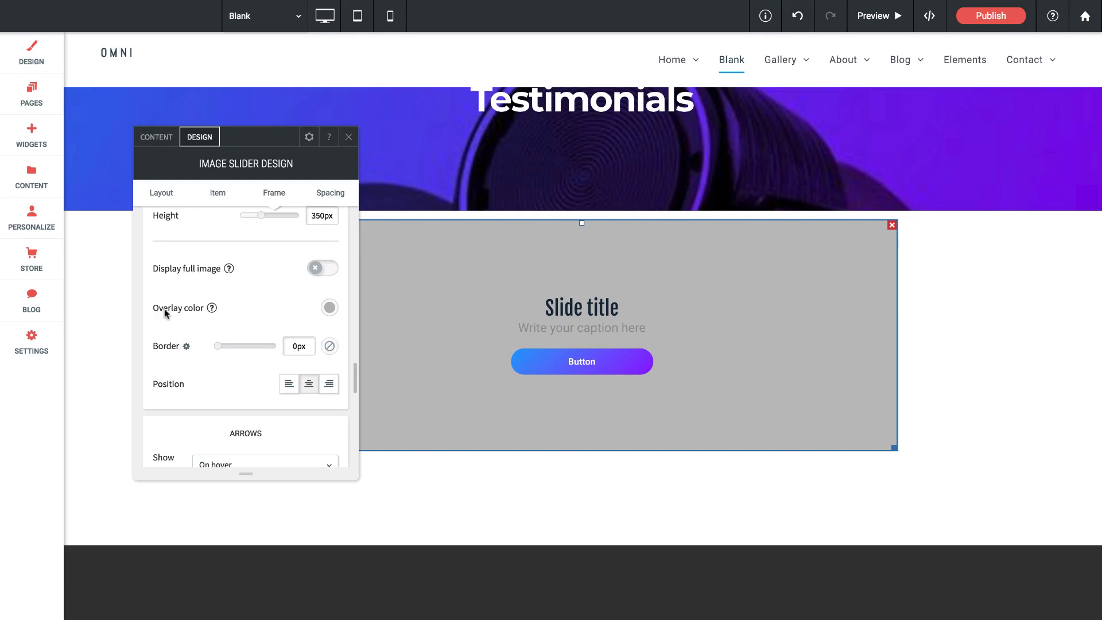
# - Set the slide overlay colour to none after briefly trying red, leaving a plain white background
pyautogui.moveTo(213, 309)
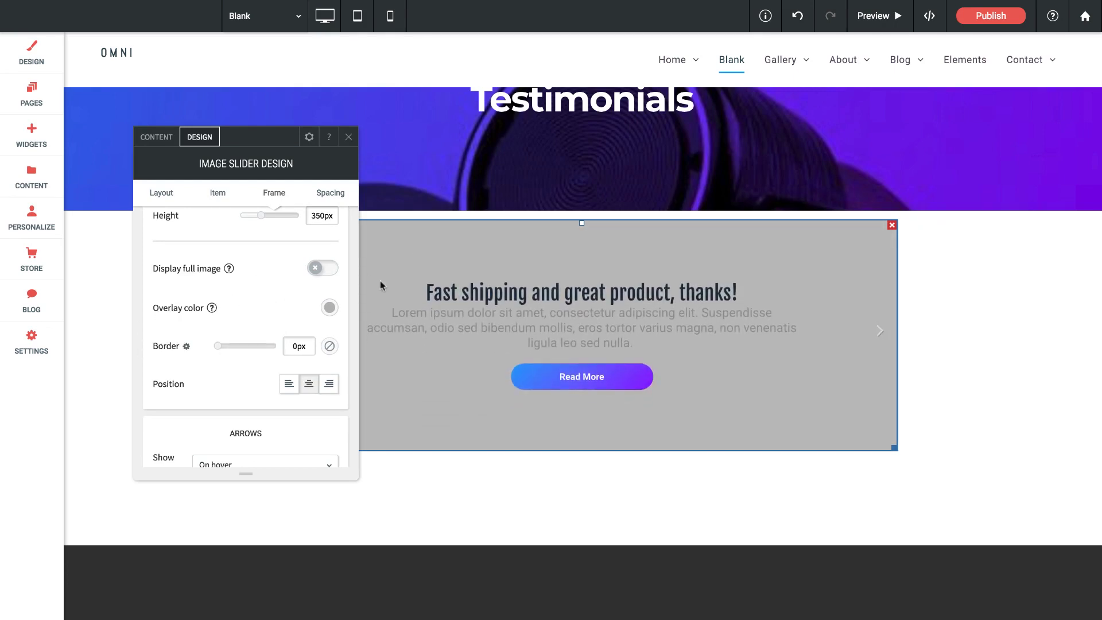
pyautogui.click(329, 308)
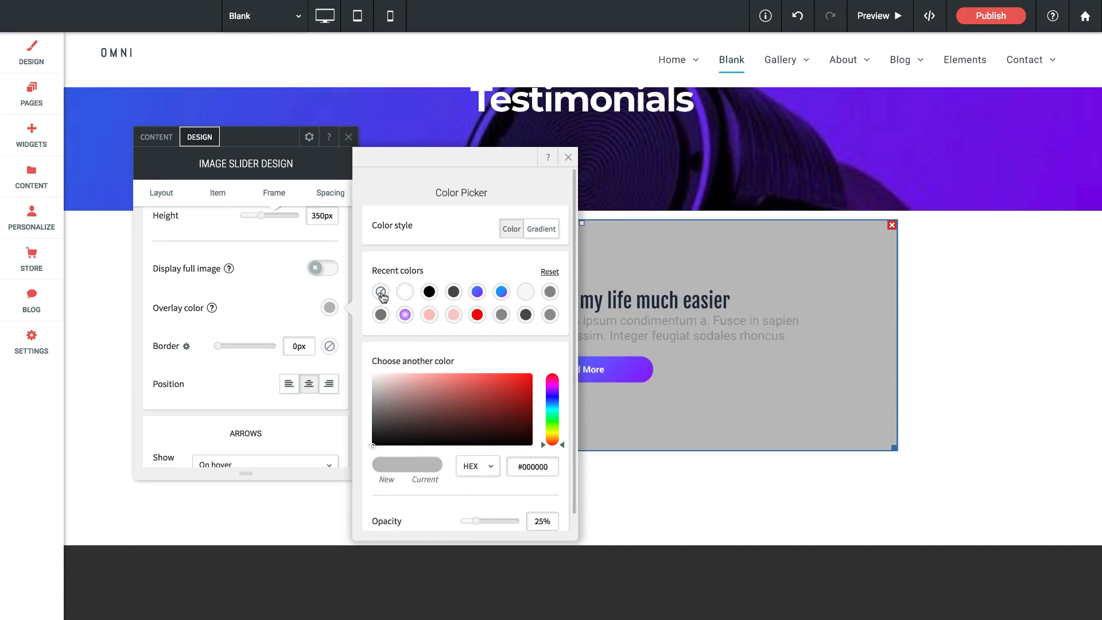
pyautogui.click(380, 292)
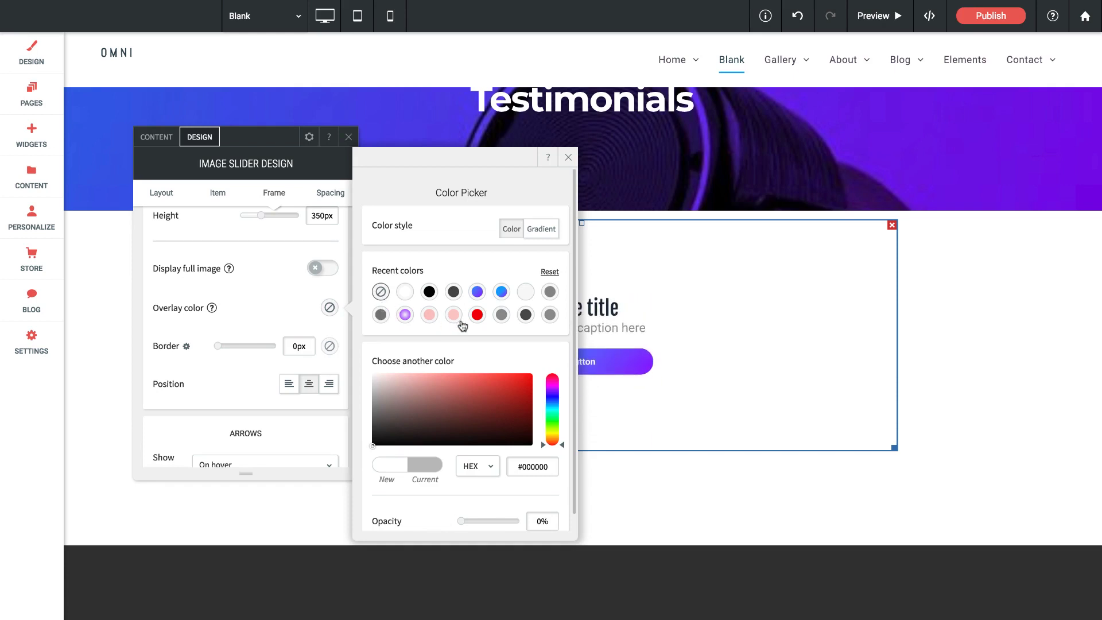
pyautogui.click(477, 315)
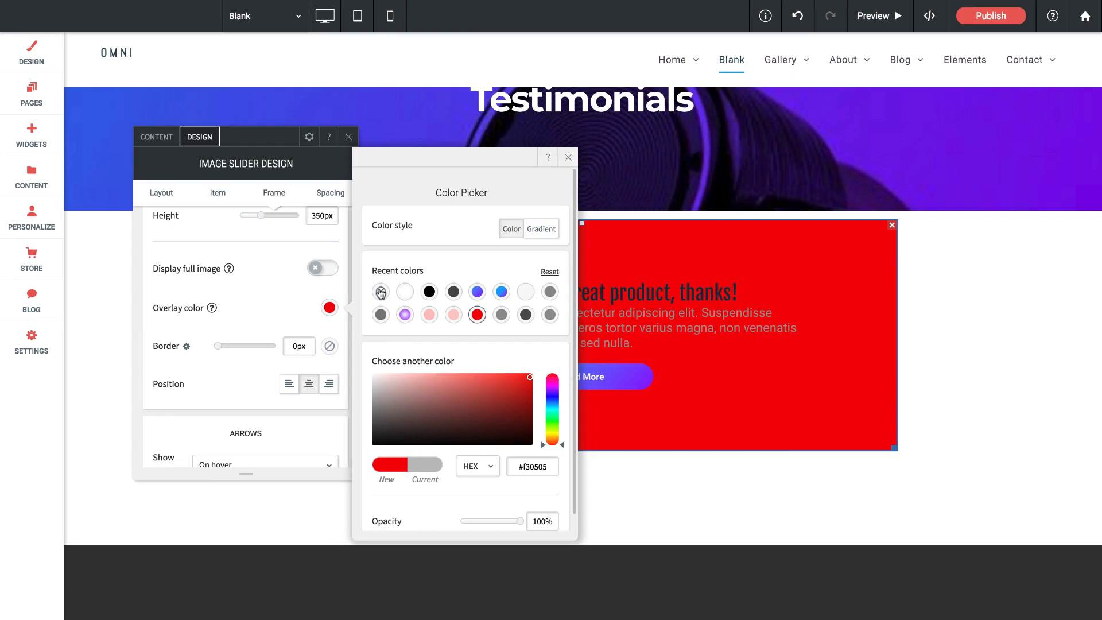
pyautogui.click(381, 292)
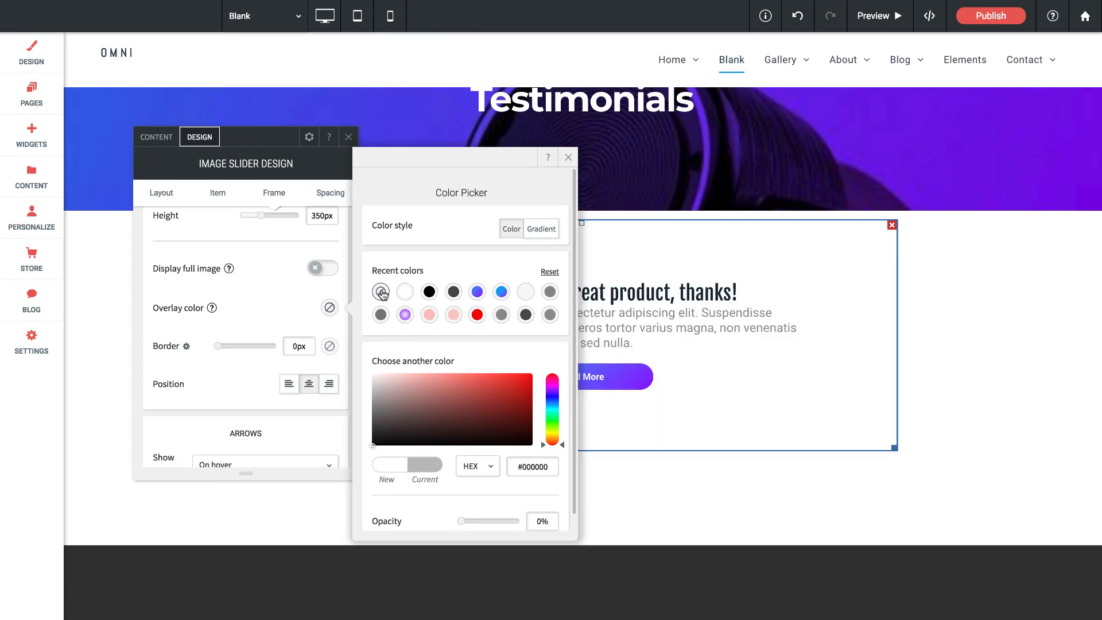
pyautogui.click(252, 243)
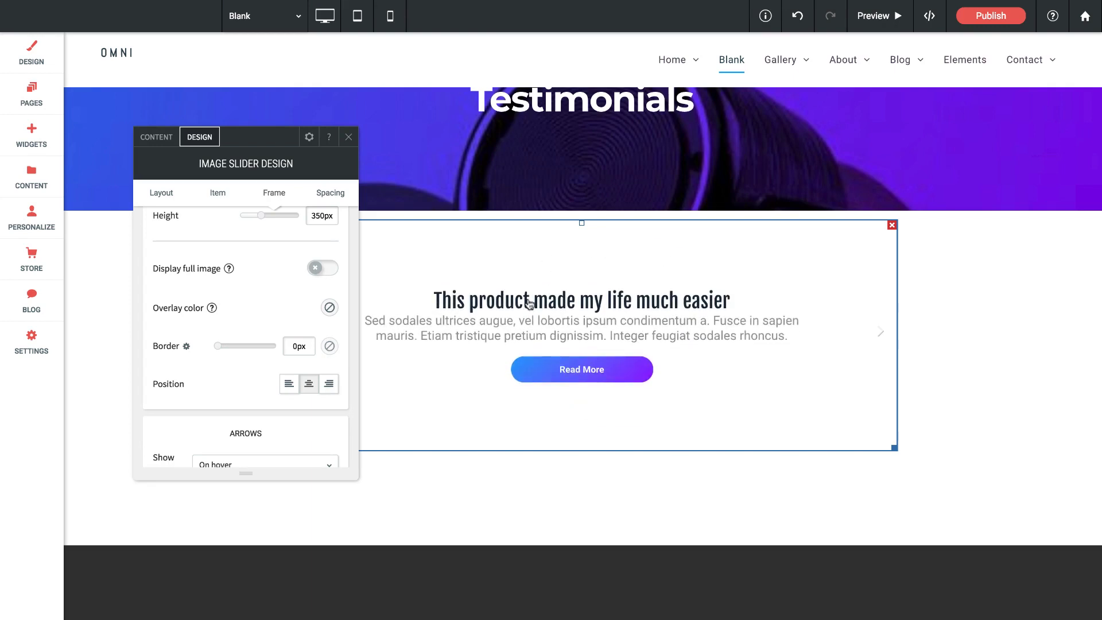
# - Switch the slider arrows to Thick arrows coloured mid grey #777777
pyautogui.scroll(-3, 250, 313)
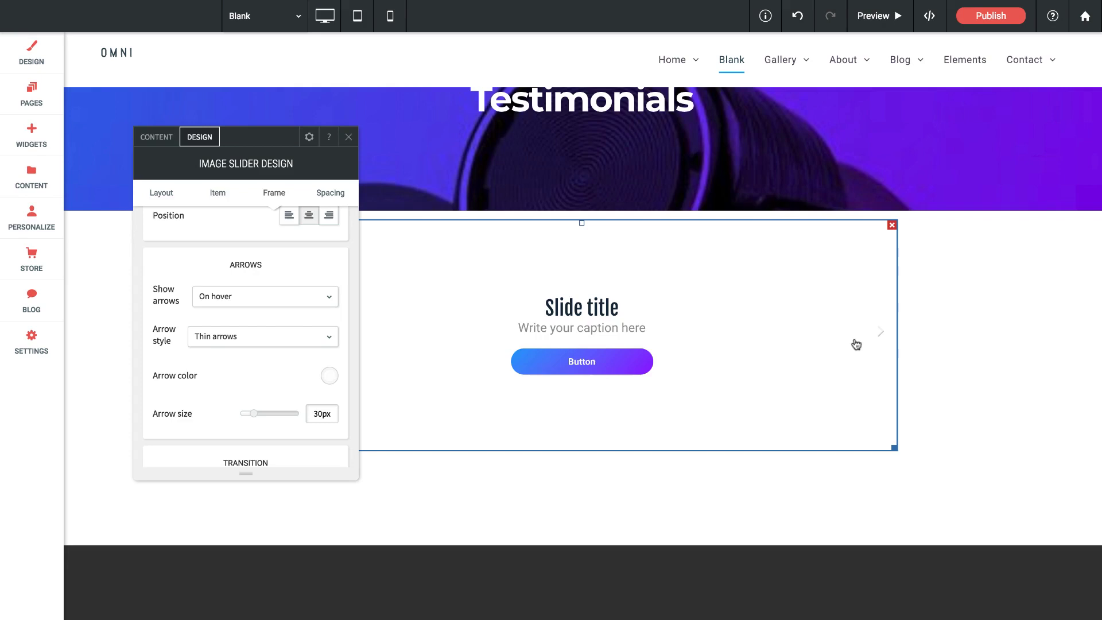
pyautogui.scroll(-1, 207, 346)
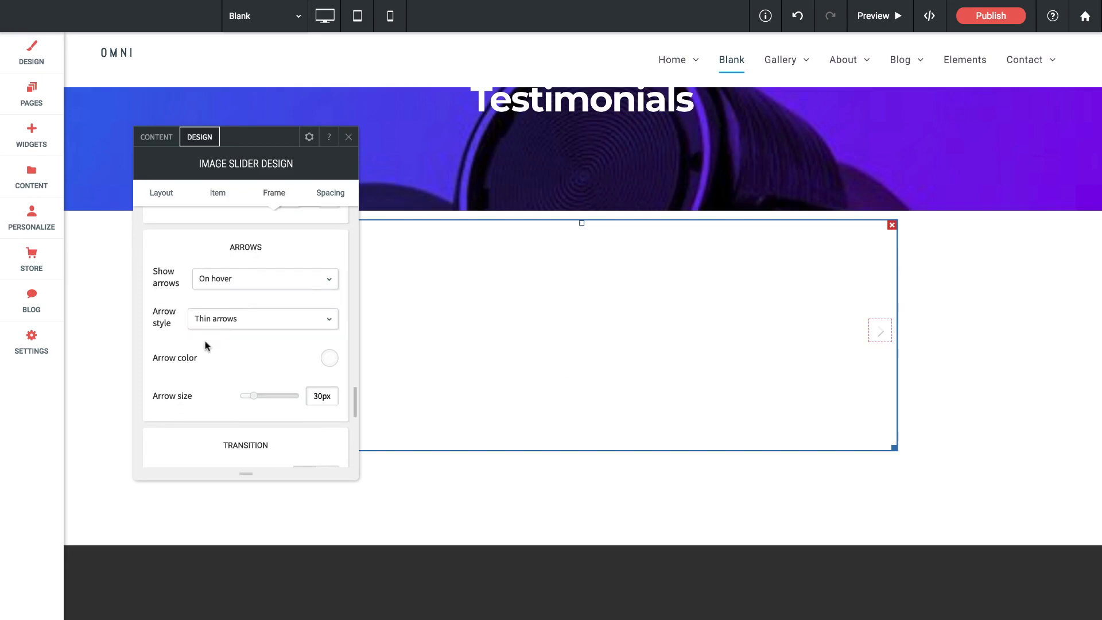
pyautogui.click(257, 323)
pyautogui.click(229, 361)
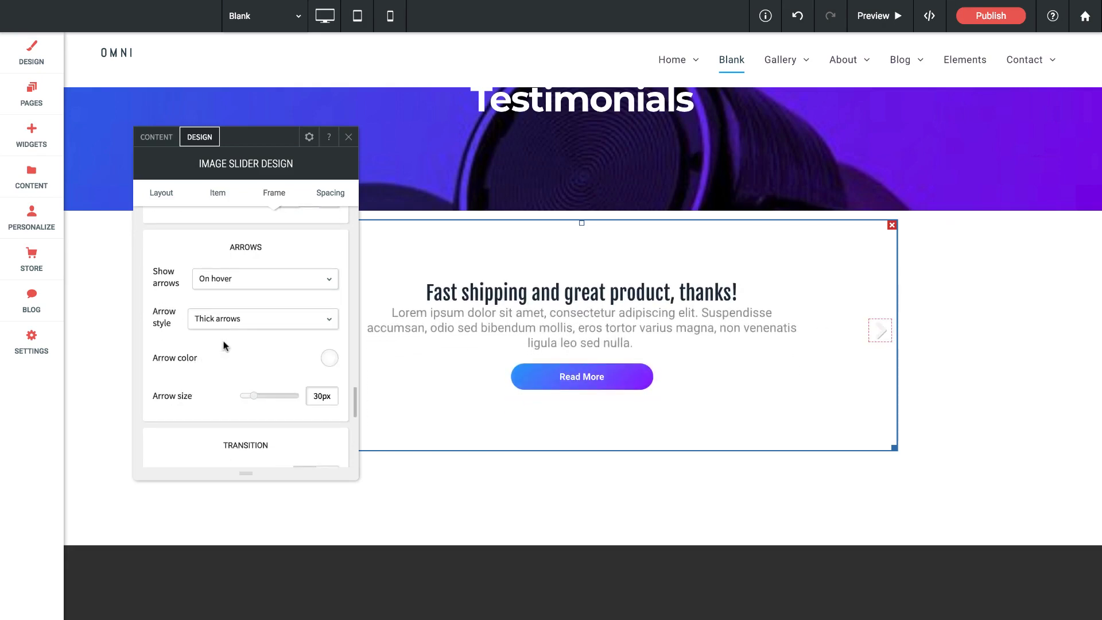
pyautogui.click(329, 358)
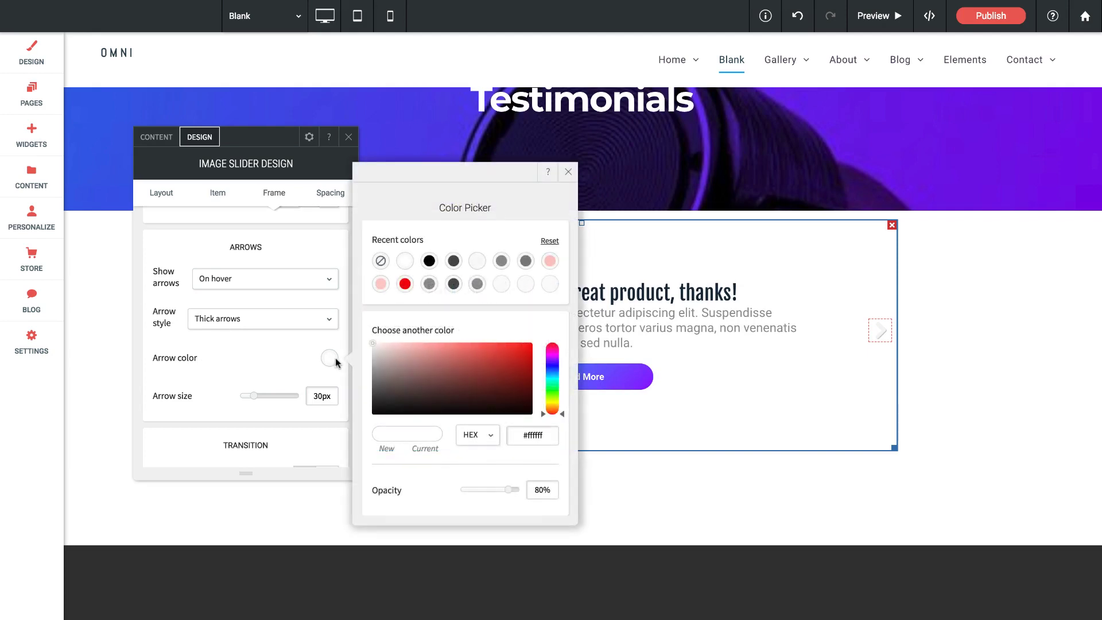
pyautogui.moveTo(433, 396); pyautogui.dragTo(349, 384)
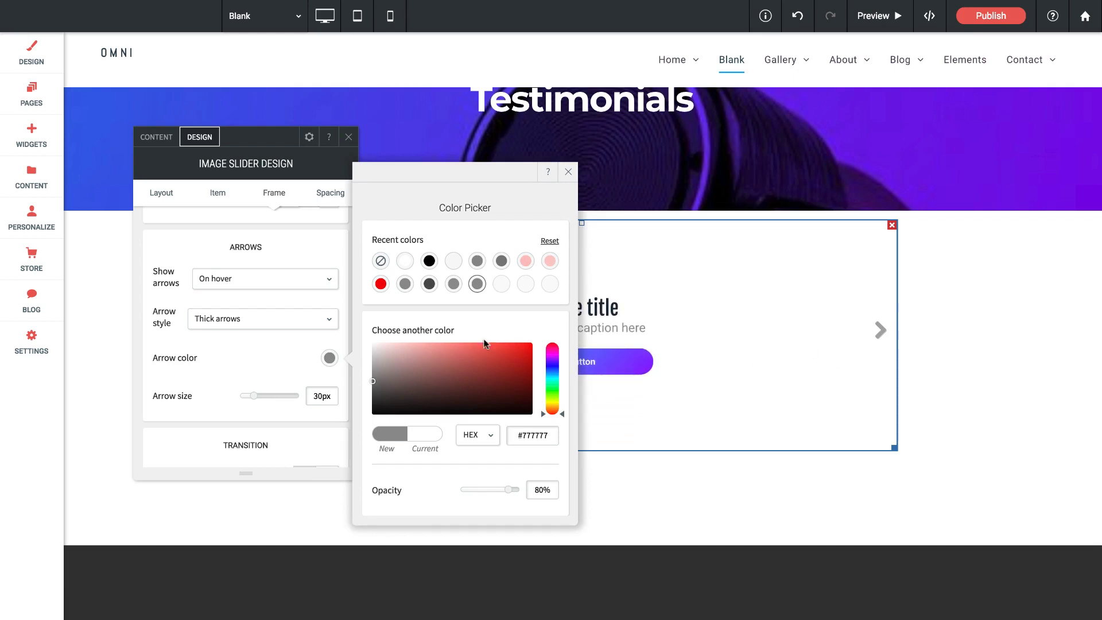
# - Set the slide content animation to Fade in from left
pyautogui.scroll(-3, 244, 342)
pyautogui.scroll(-1, 244, 342)
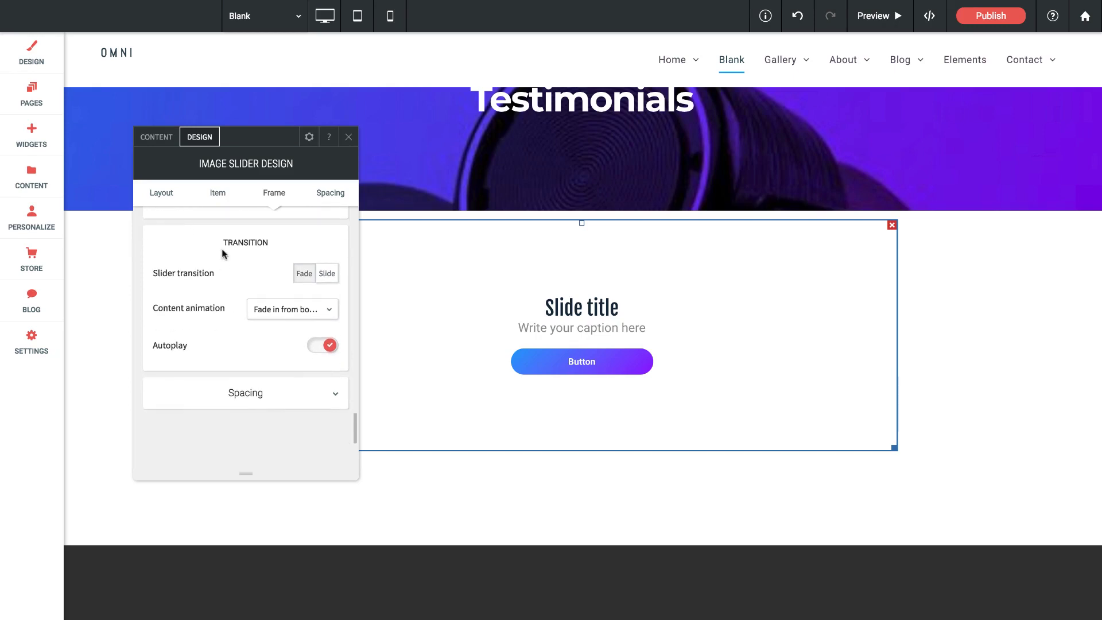
pyautogui.click(282, 309)
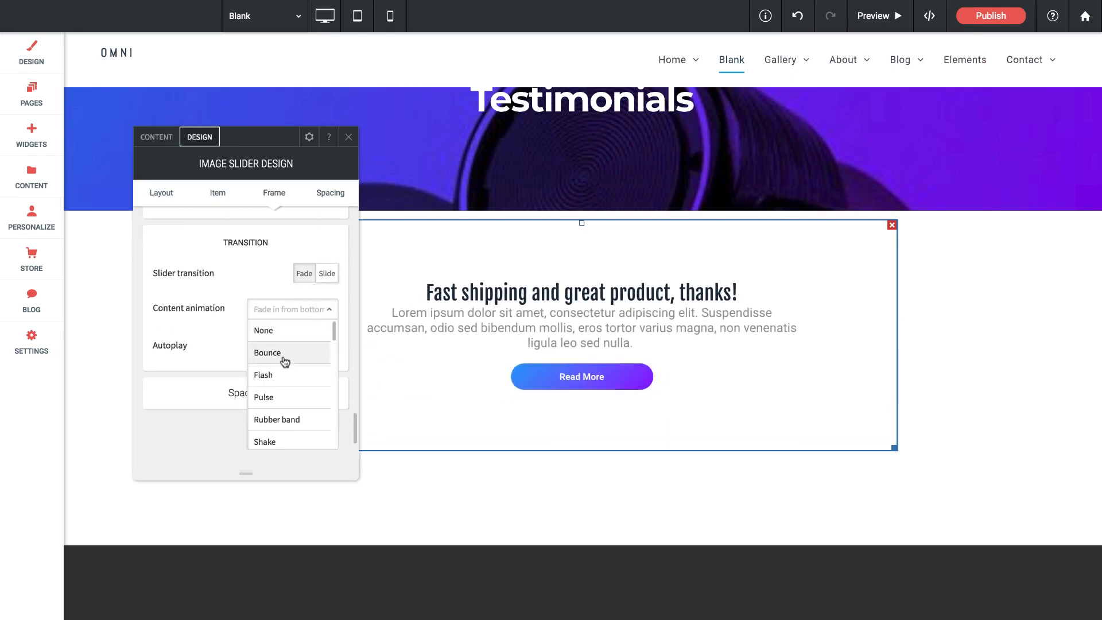
pyautogui.scroll(-6, 284, 364)
pyautogui.scroll(-1, 286, 368)
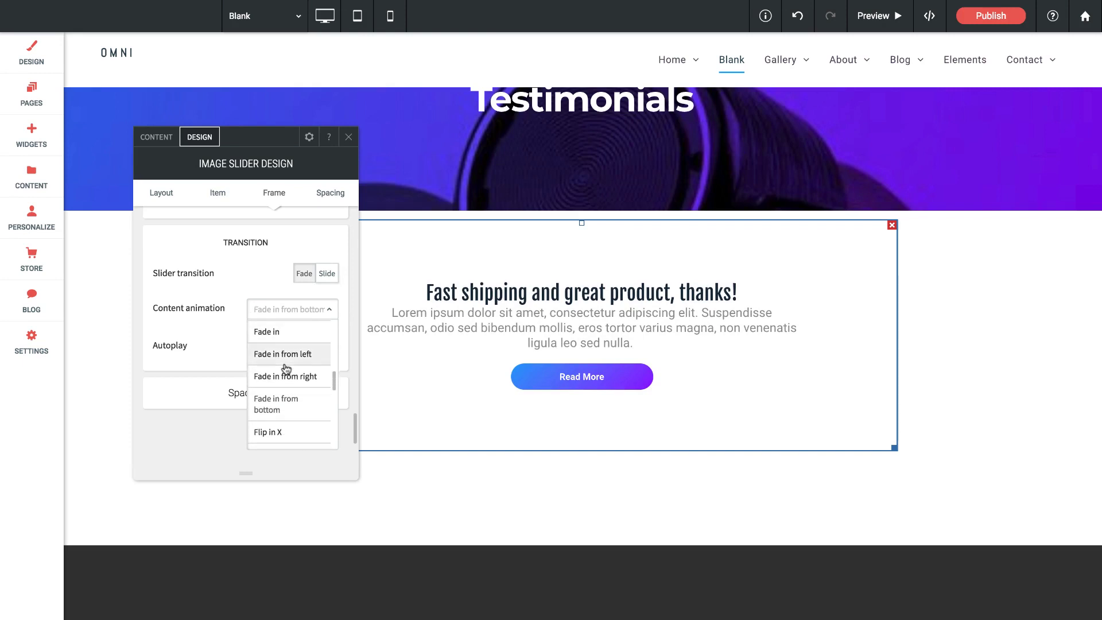
pyautogui.click(275, 360)
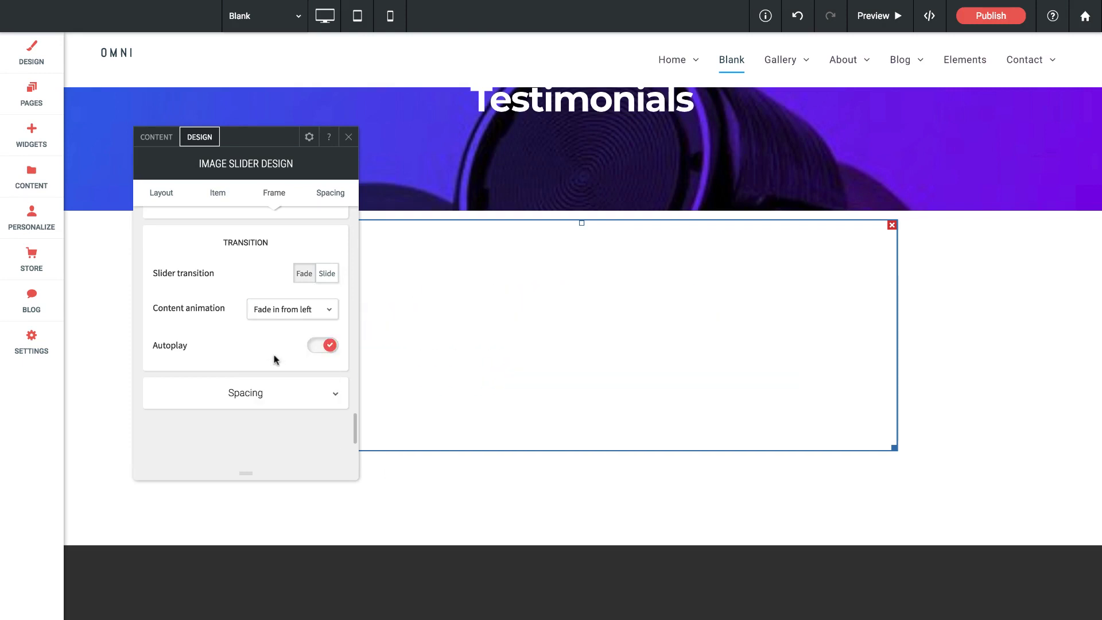
# - Preview the site, cycle the testimonial slider through its slides, then return to the editor
pyautogui.click(878, 16)
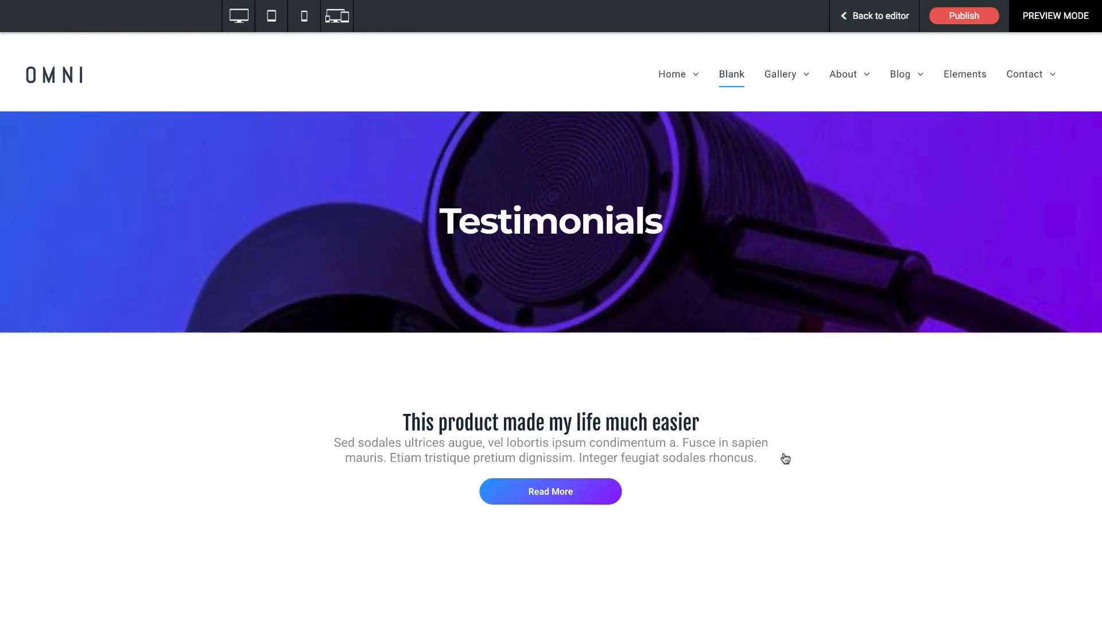
pyautogui.click(848, 453)
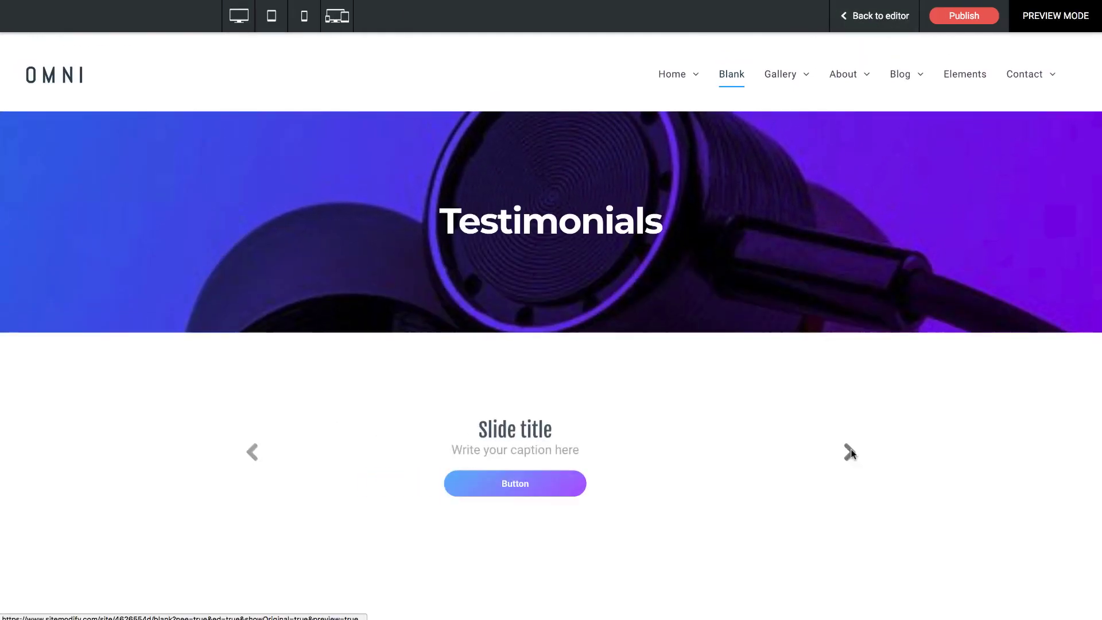
pyautogui.click(849, 453)
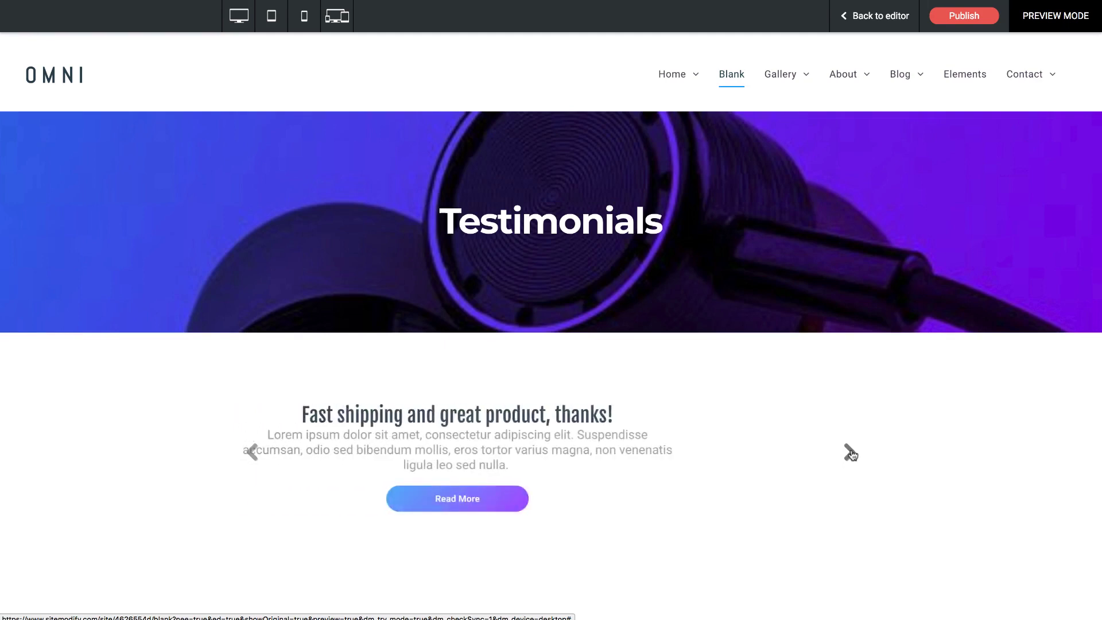
pyautogui.click(850, 453)
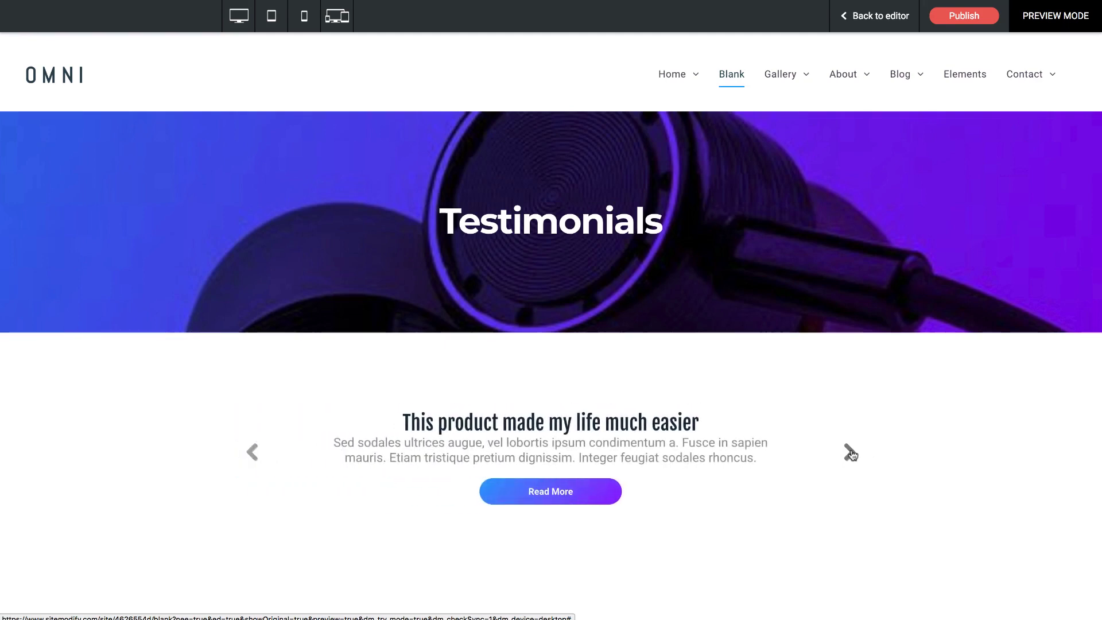
pyautogui.click(850, 453)
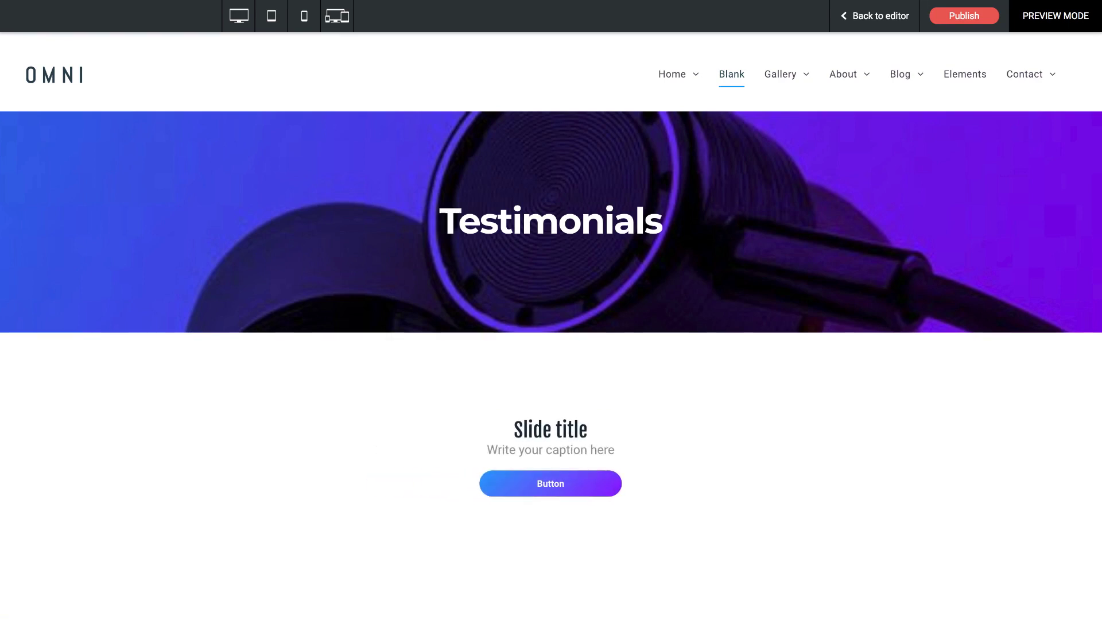
pyautogui.click(879, 17)
# - Hide the Read More button on the first slide, 'Fast shipping and great product, thanks!'
pyautogui.click(401, 429)
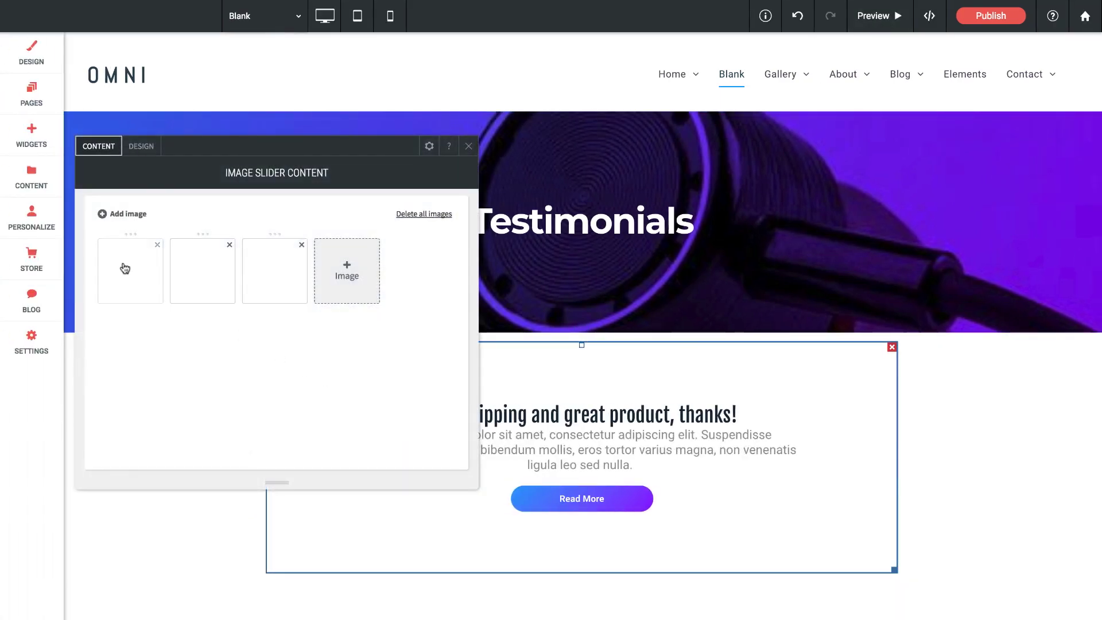
pyautogui.click(124, 268)
pyautogui.scroll(-3, 526, 344)
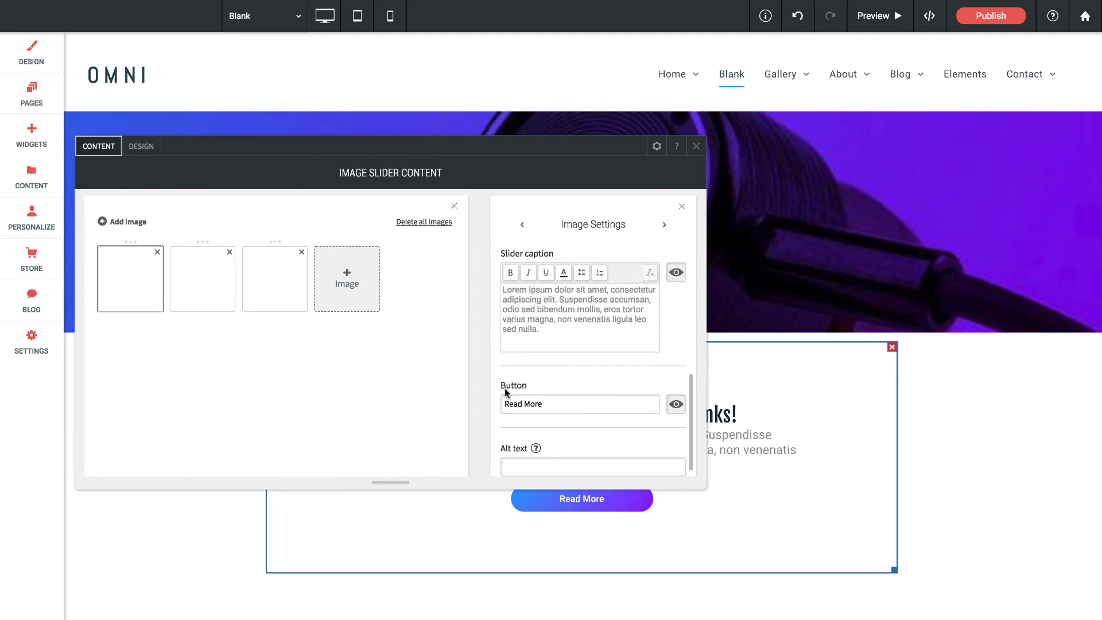
pyautogui.click(676, 406)
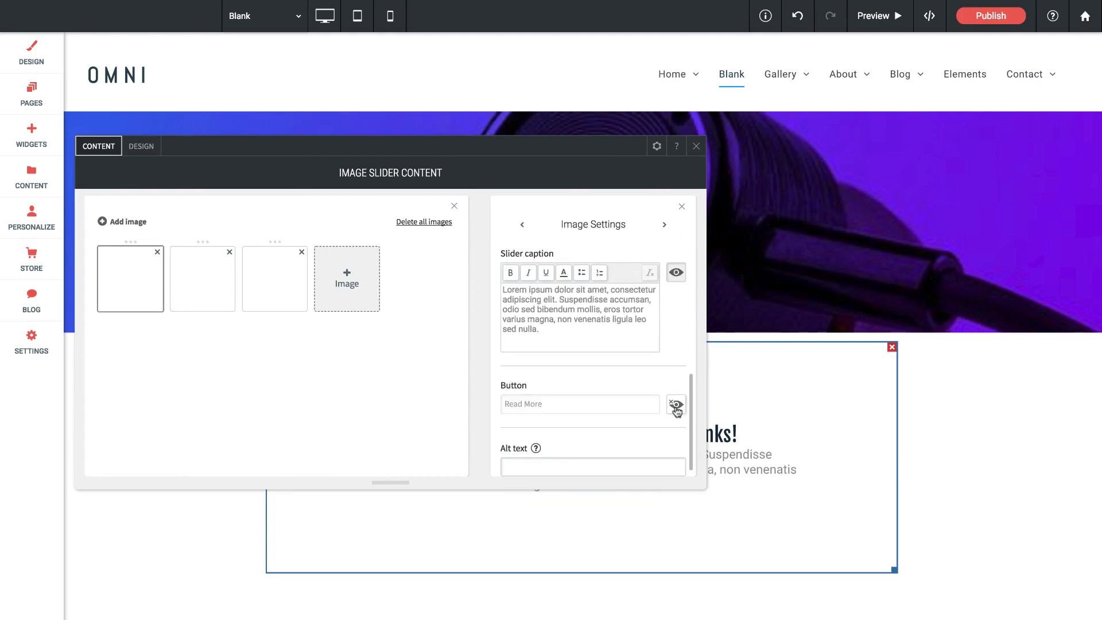
pyautogui.click(696, 147)
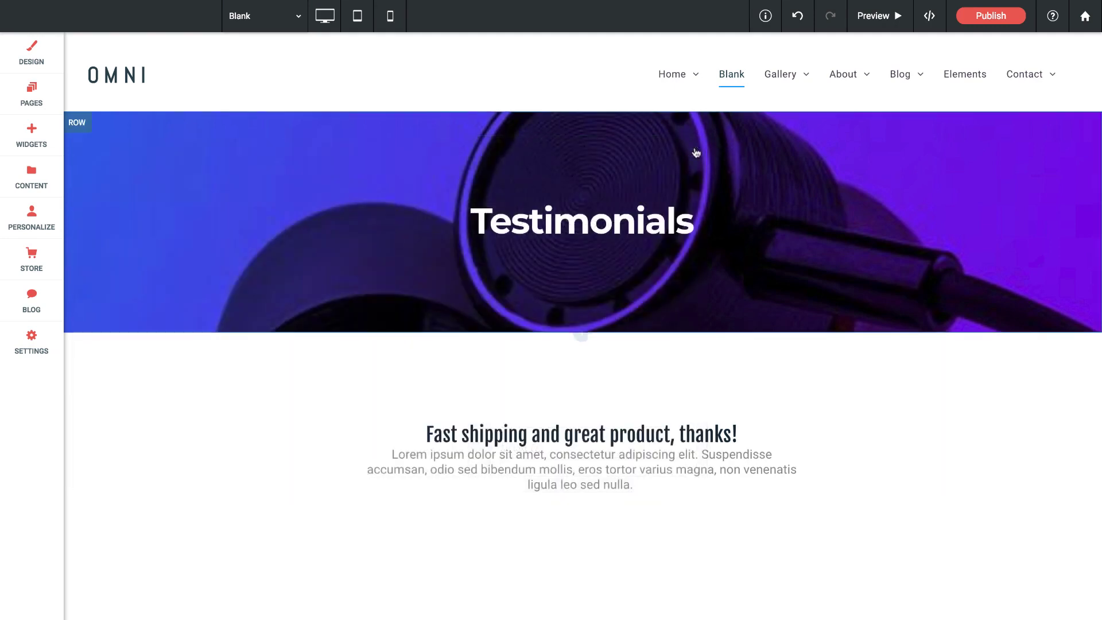
# - Preview again and step through the testimonials to confirm only the first slide lacks Read More
pyautogui.click(891, 17)
pyautogui.scroll(-1, 592, 439)
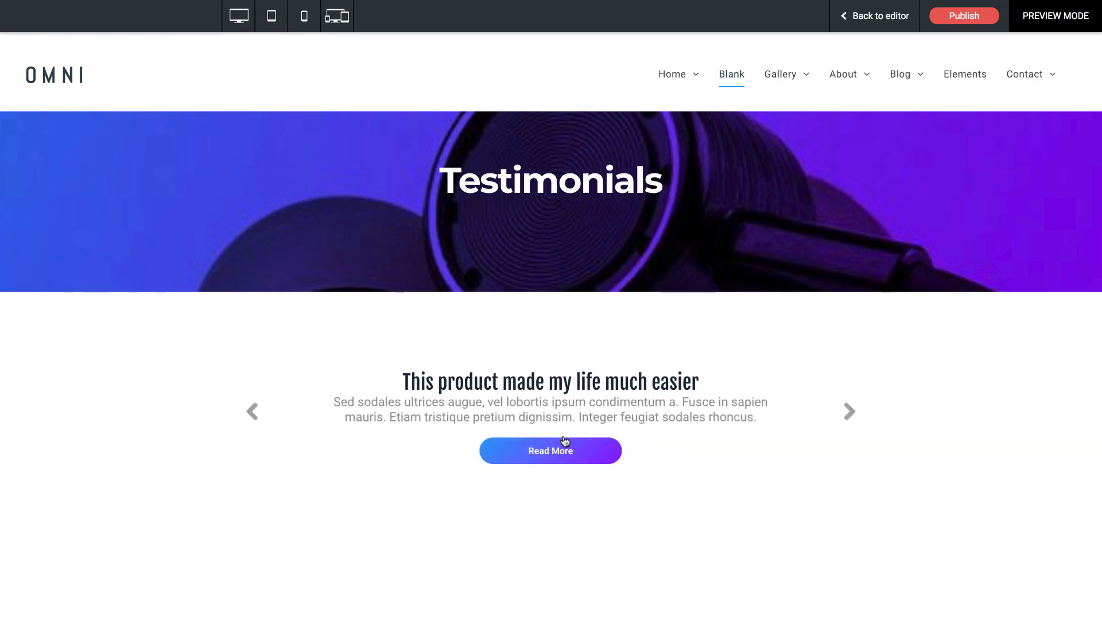
pyautogui.click(849, 412)
pyautogui.click(850, 413)
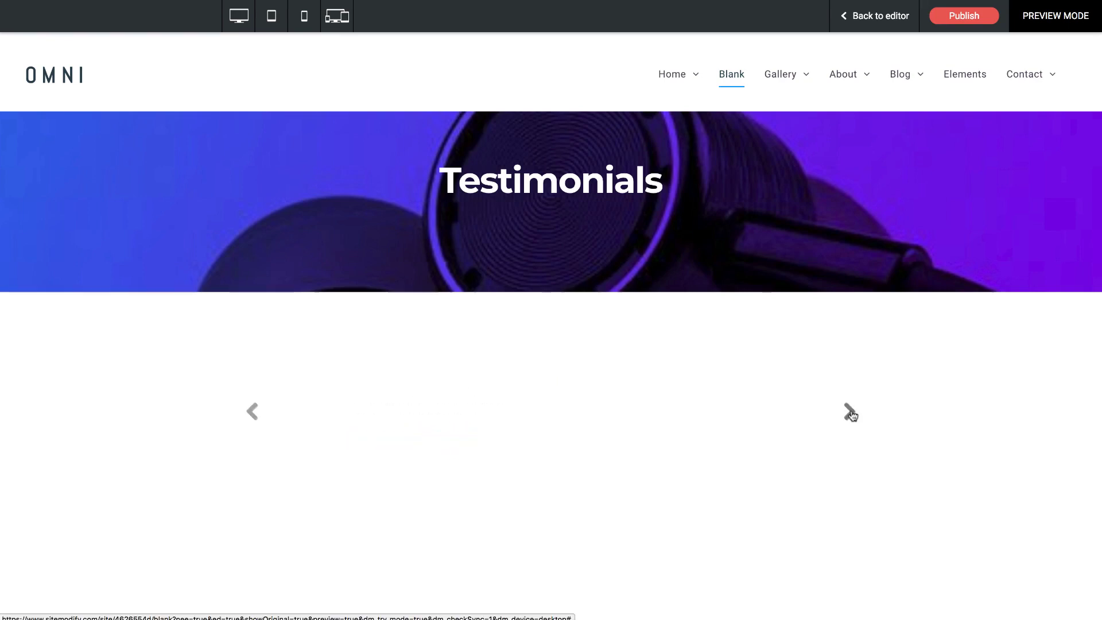